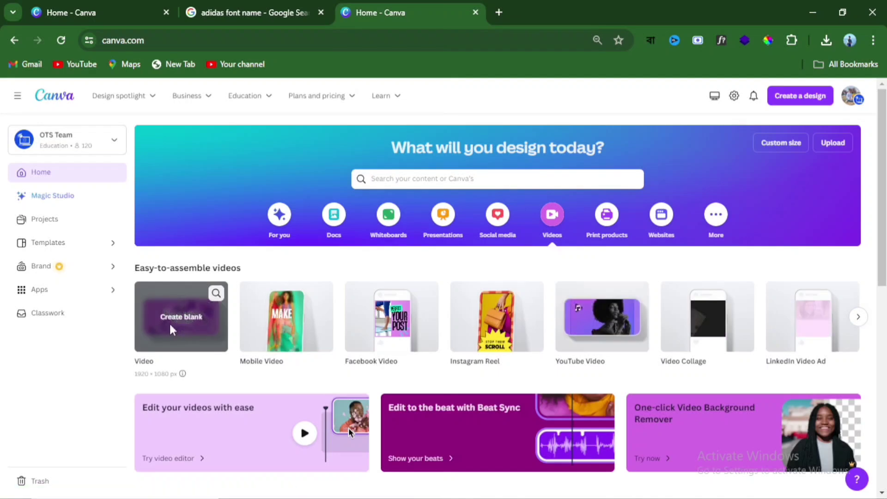
# - Create a blank 1920 × 1080 px video design and set its background to solid red #FF0000
pyautogui.click(169, 322)
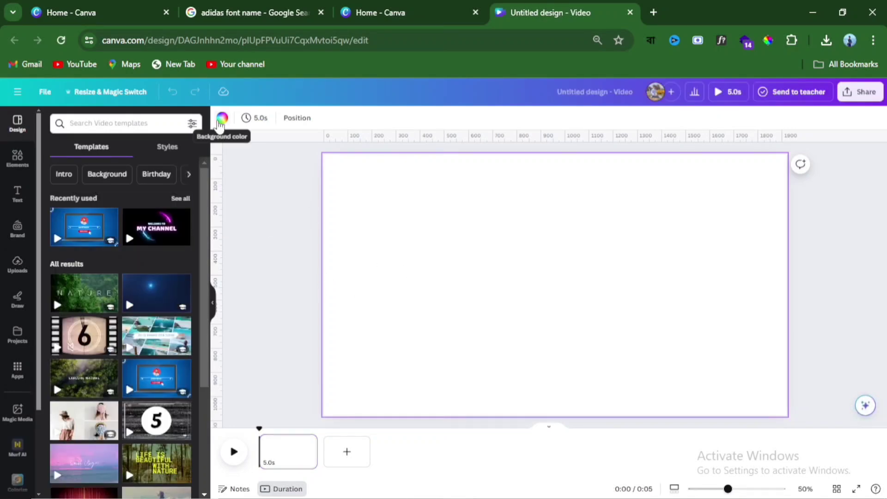
pyautogui.click(223, 118)
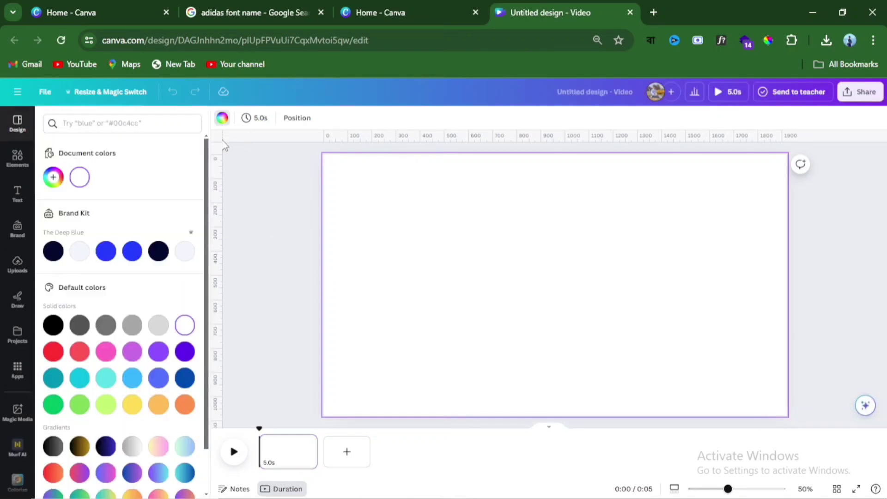
pyautogui.click(54, 177)
pyautogui.moveTo(155, 247); pyautogui.dragTo(184, 225)
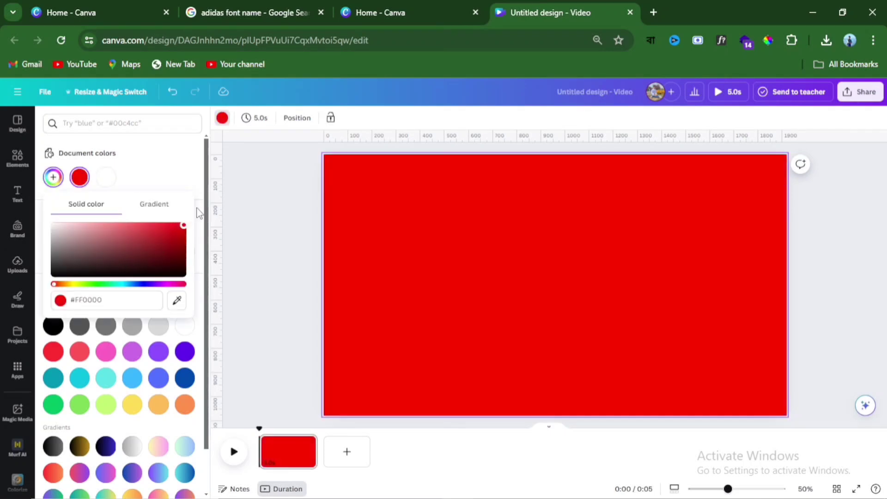
# - Turn the background into a circular gradient from magenta #FF00B8 at the centre to red at the edges
pyautogui.click(146, 207)
pyautogui.moveTo(60, 252); pyautogui.dragTo(84, 250)
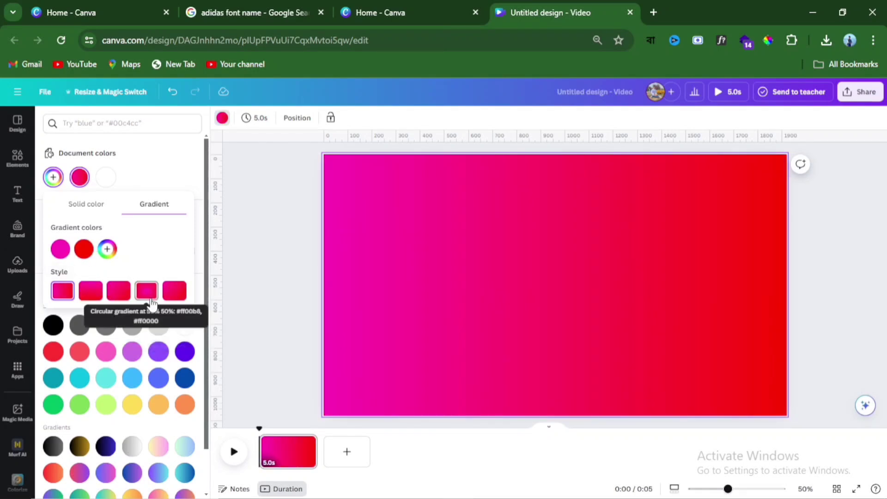
pyautogui.scroll(-1, 157, 370)
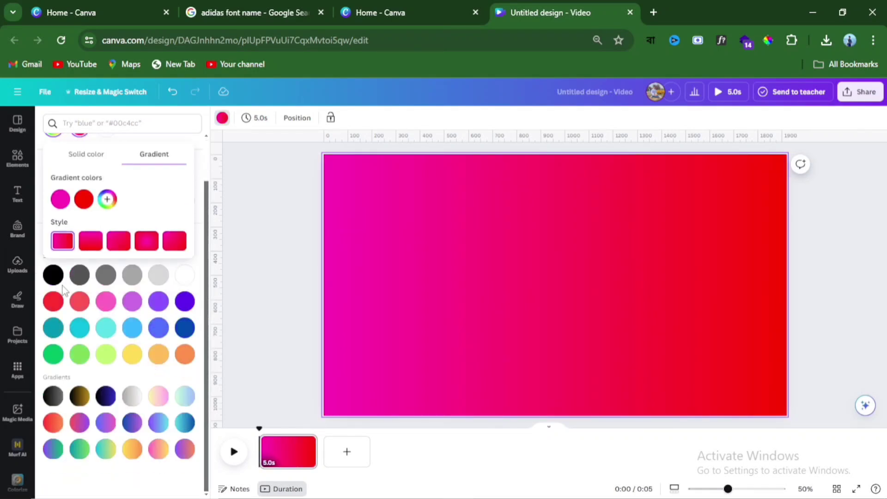
pyautogui.scroll(1, 143, 303)
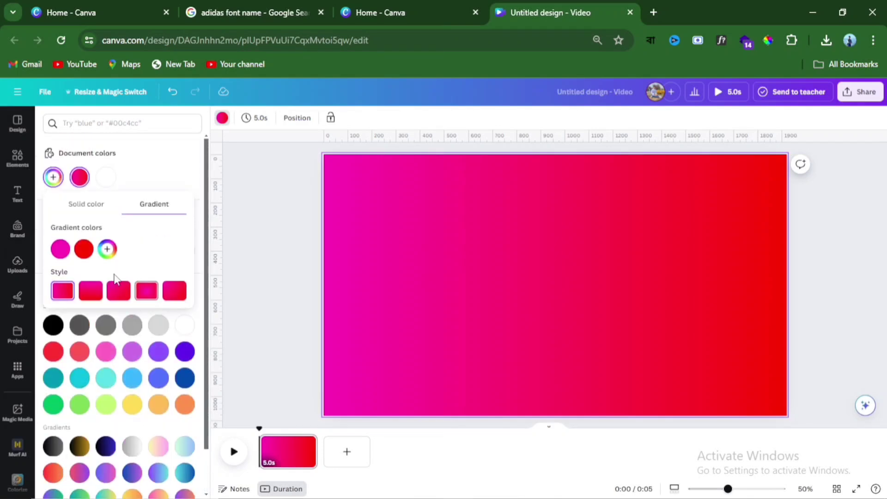
pyautogui.click(152, 292)
# - Change the background gradient's centre colour from magenta to light pink #FFBCBC
pyautogui.click(61, 250)
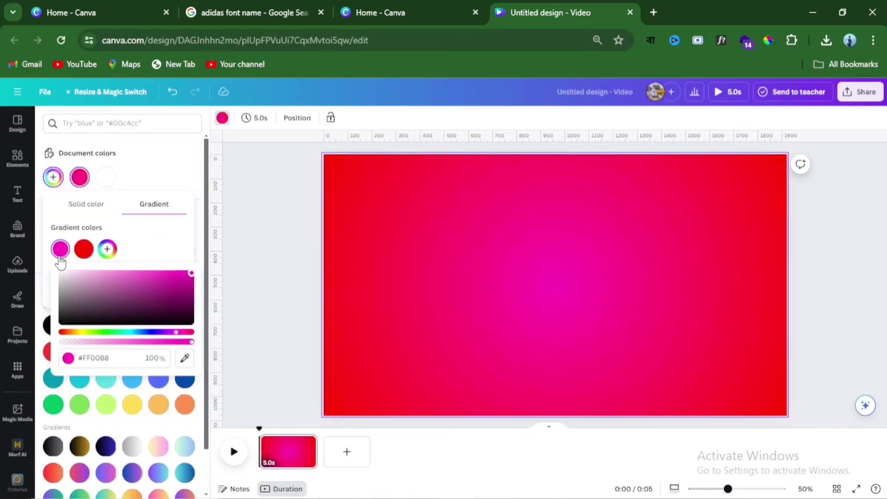
pyautogui.moveTo(176, 332); pyautogui.dragTo(63, 334)
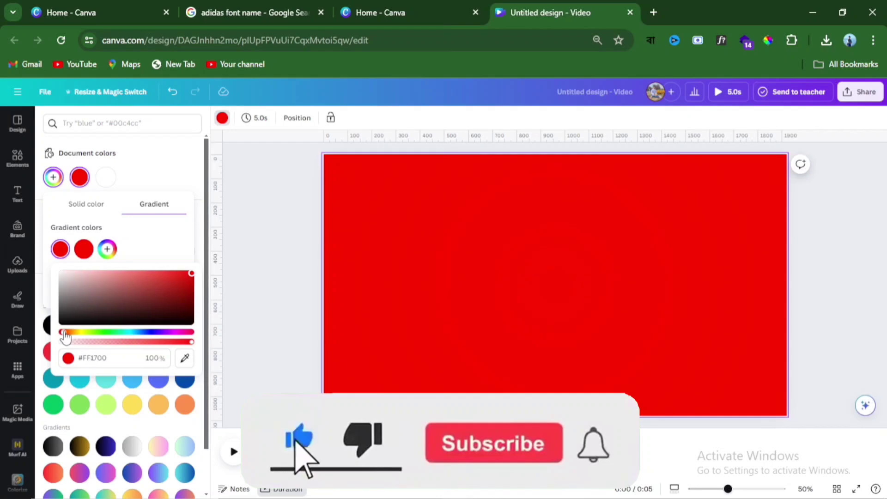
pyautogui.click(151, 273)
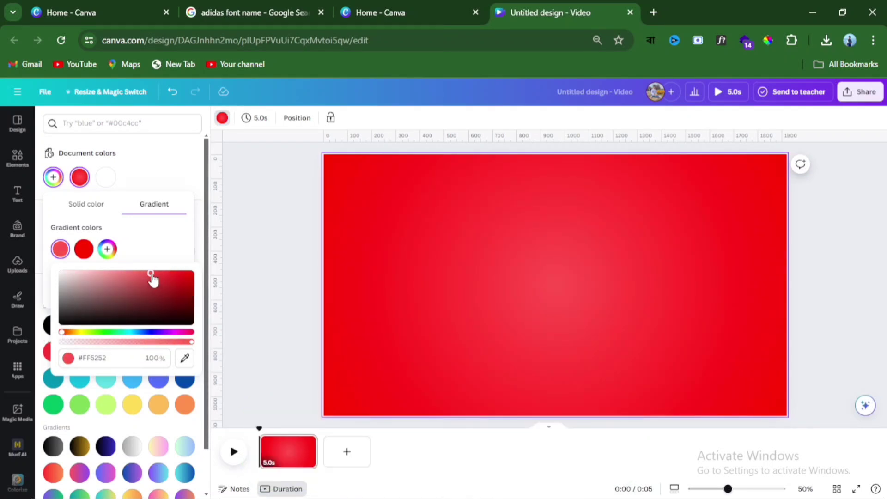
pyautogui.moveTo(151, 274); pyautogui.dragTo(91, 273)
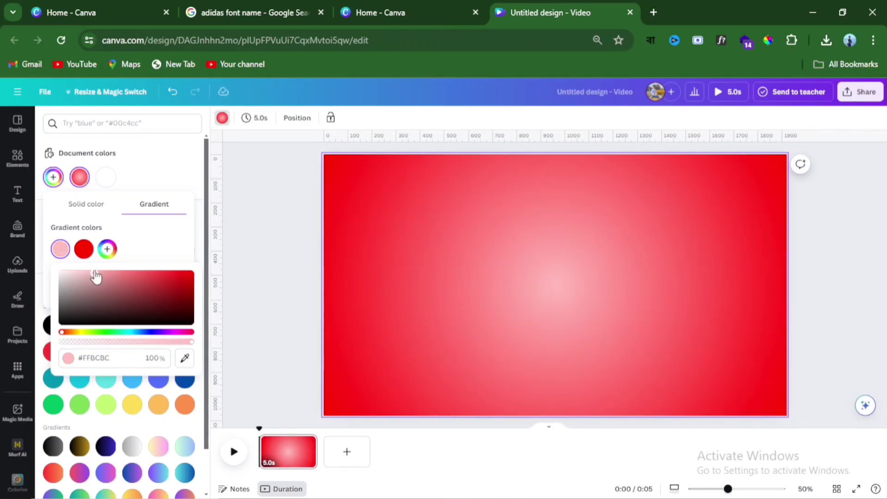
pyautogui.click(283, 240)
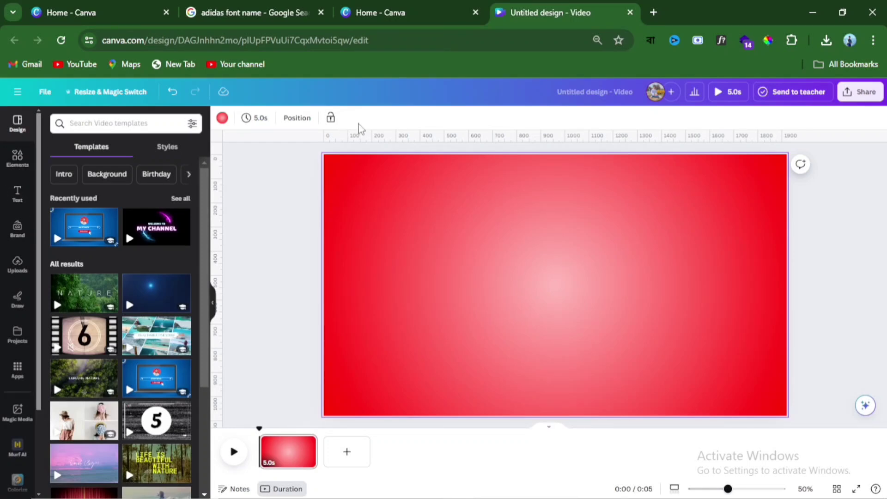
# - Place two horizontal guides about one third and two thirds down the page, and add a heading reading "adidas"
pyautogui.moveTo(517, 138); pyautogui.dragTo(527, 243)
pyautogui.moveTo(471, 137); pyautogui.dragTo(515, 325)
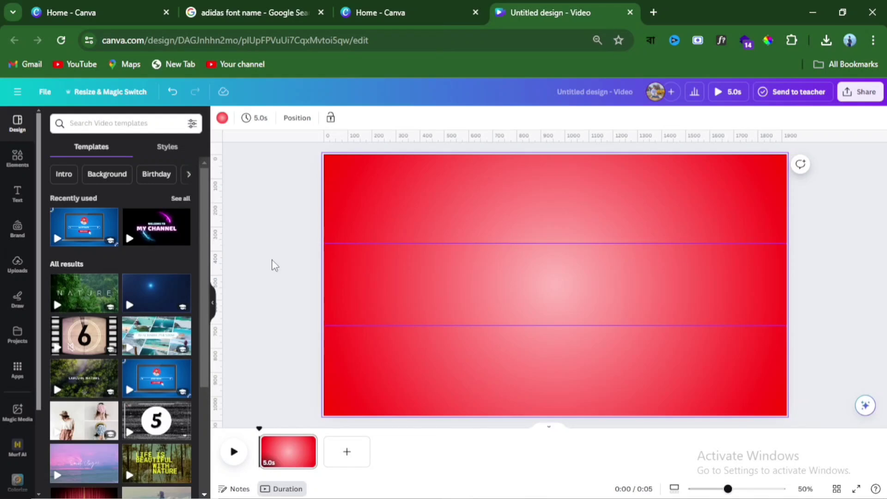
pyautogui.click(10, 198)
pyautogui.click(129, 224)
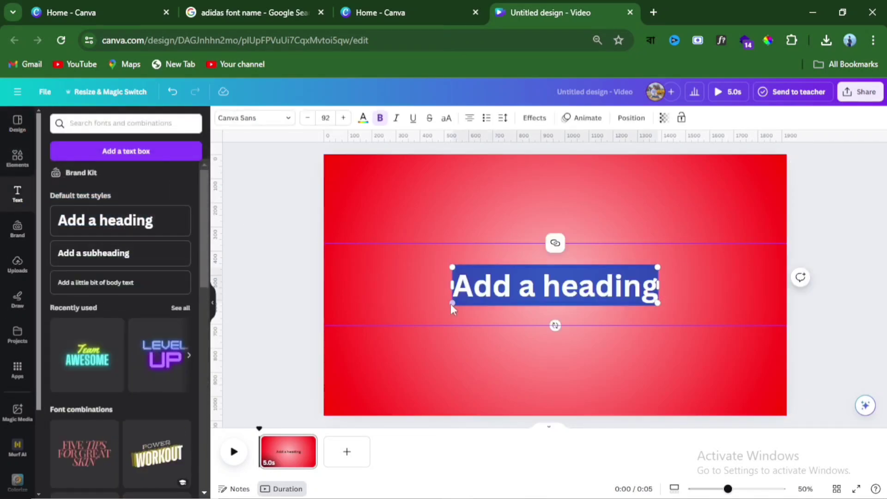
pyautogui.write('ad')
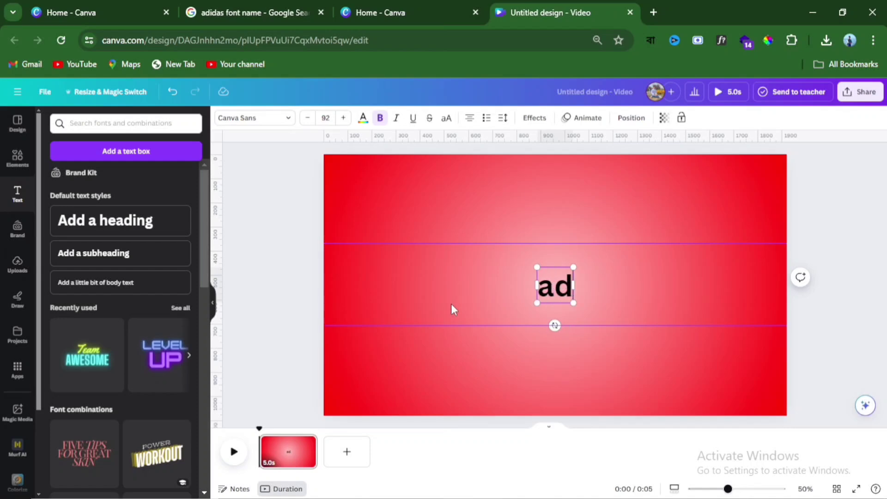
pyautogui.write('id')
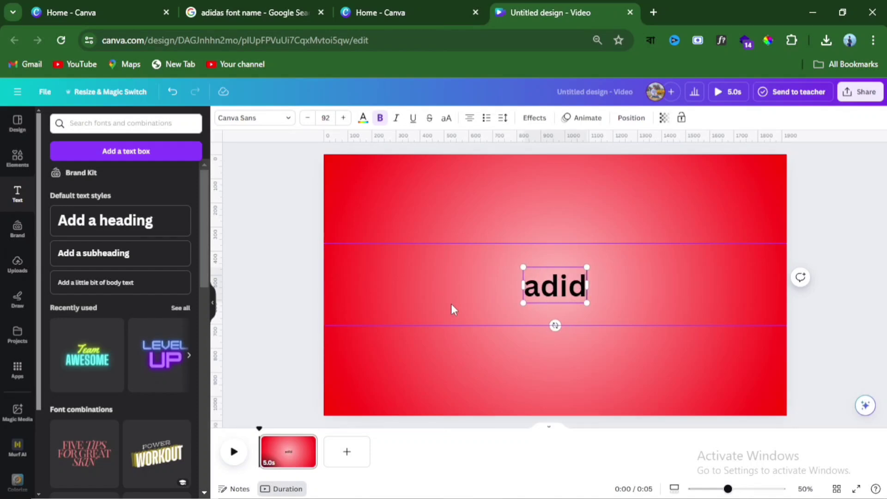
pyautogui.write('as')
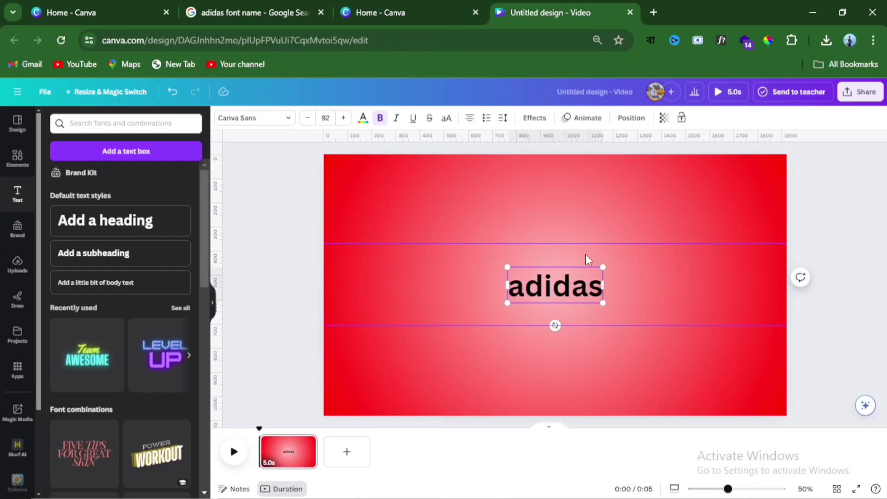
# - Copy the font name "ITC Avant Garde Gothic" from the Google results for the adidas font
pyautogui.click(286, 118)
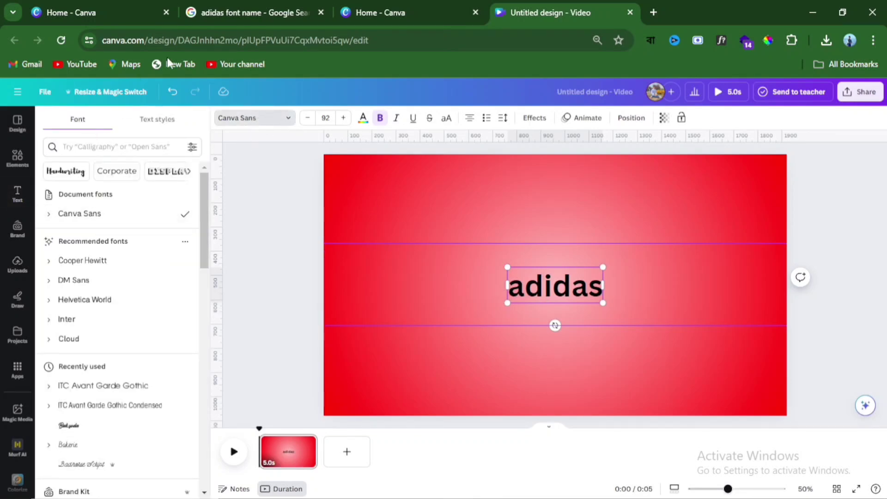
pyautogui.click(242, 8)
pyautogui.moveTo(313, 219); pyautogui.dragTo(98, 215)
pyautogui.hotkey('ctrl', 'c')
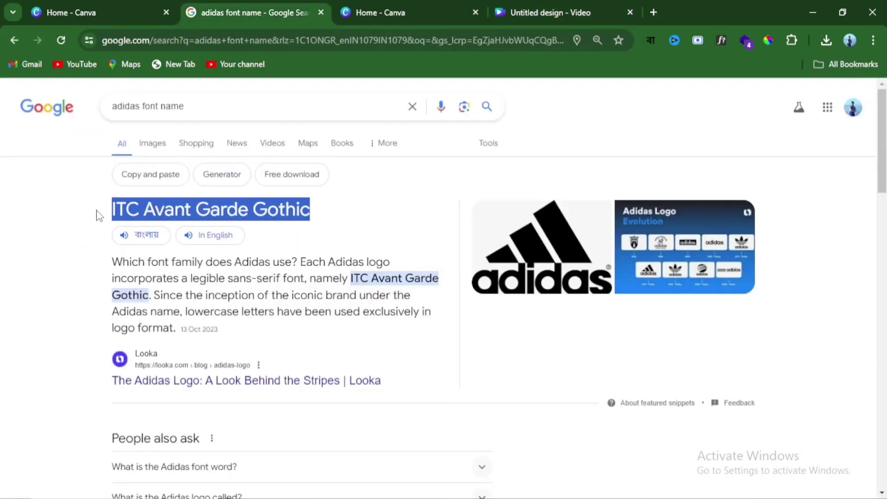
# - Return to the Canva video design, search the fonts for "ITC Avant Garde Gothic" and apply that font to the adidas heading
pyautogui.click(532, 18)
pyautogui.click(259, 118)
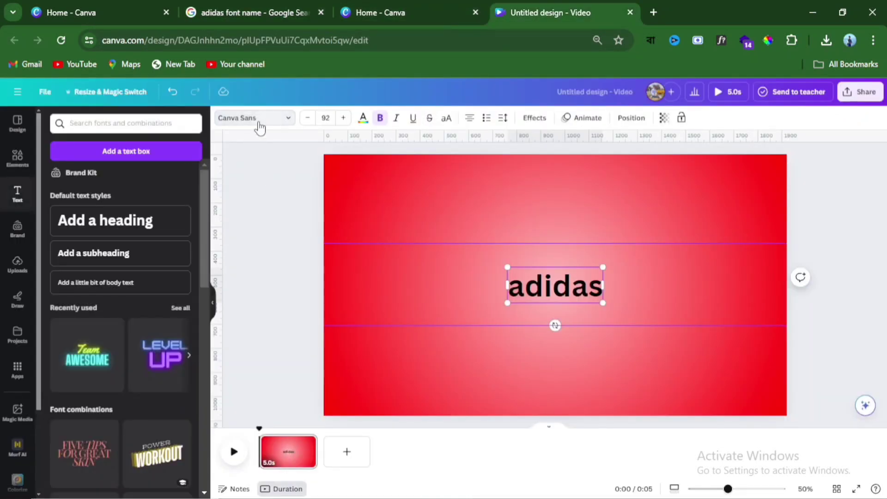
pyautogui.click(271, 119)
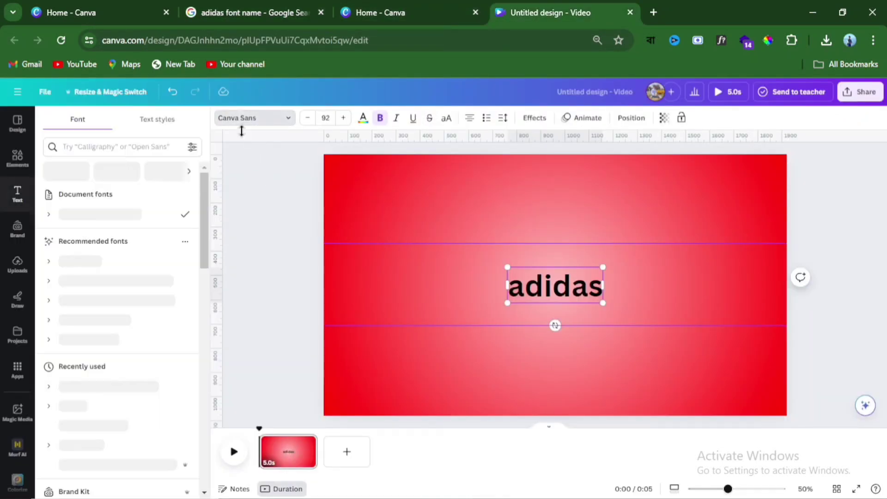
pyautogui.click(120, 147)
pyautogui.hotkey('ctrl', 'v')
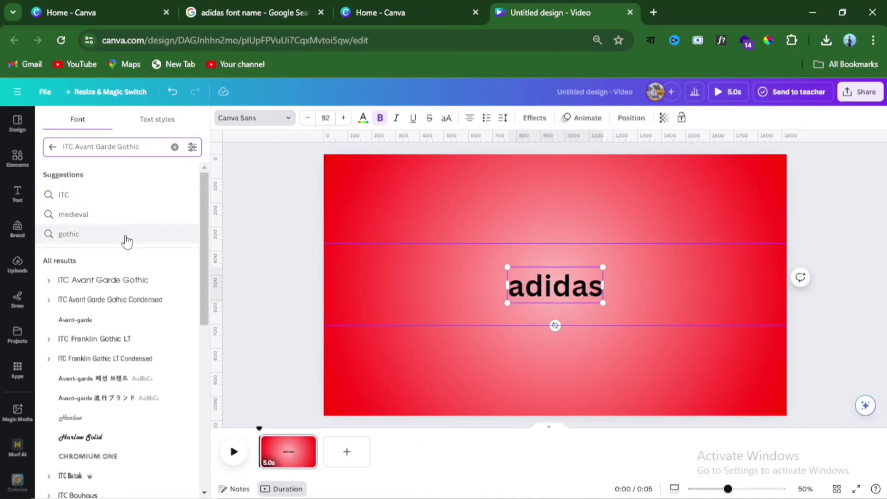
pyautogui.click(128, 282)
# - Try ITC Avant Garde Gothic Condensed on the adidas heading and switch it back to ITC Avant Garde Gothic
pyautogui.click(64, 194)
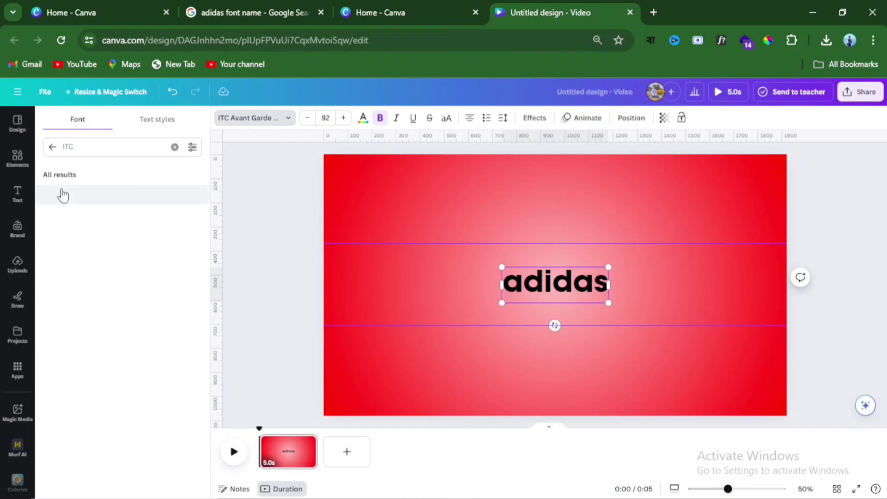
pyautogui.click(90, 149)
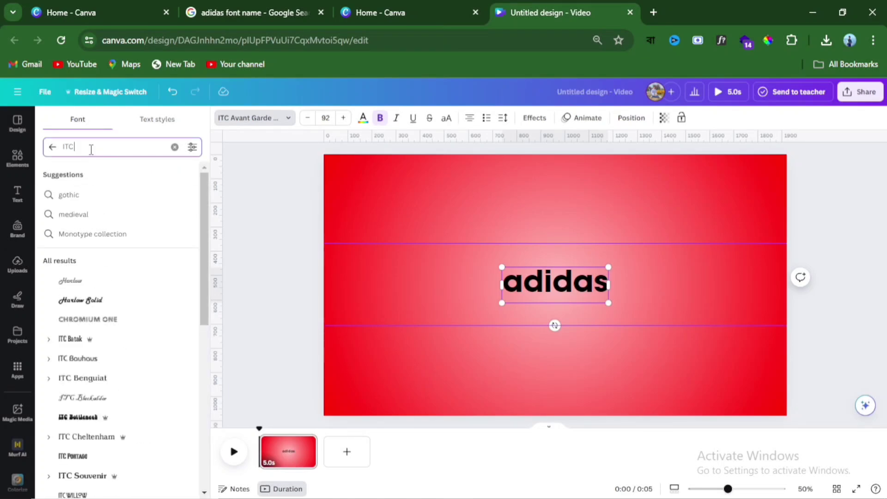
pyautogui.hotkey('ctrl', 'a')
pyautogui.hotkey('ctrl', 'v')
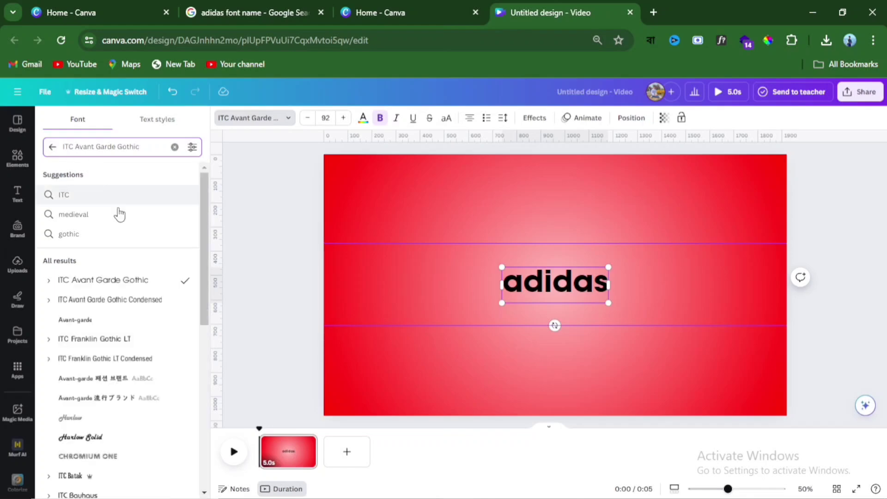
pyautogui.click(119, 301)
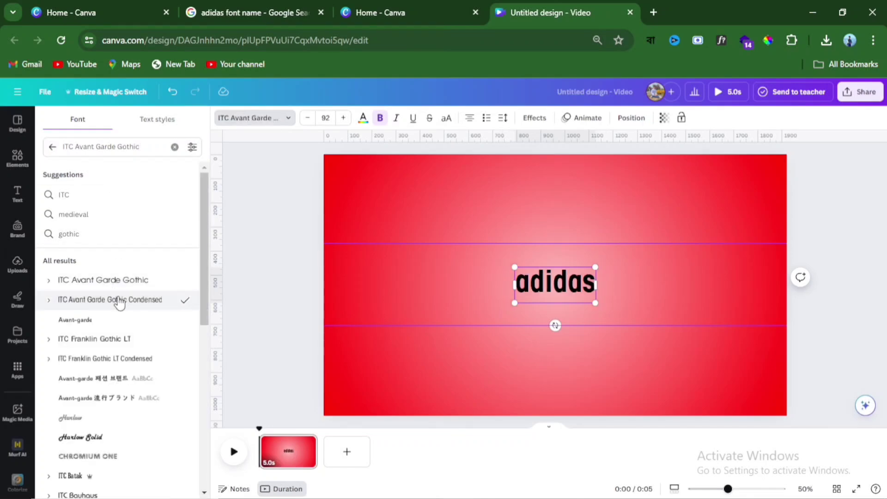
pyautogui.click(117, 283)
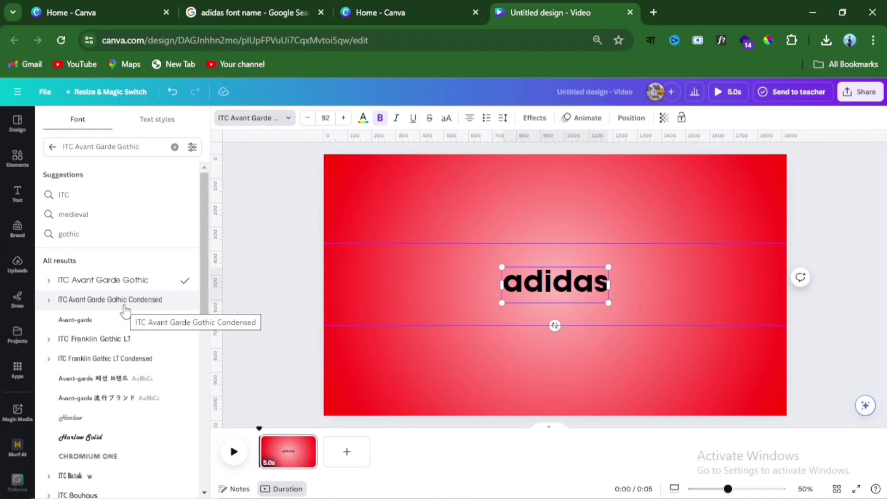
pyautogui.click(65, 195)
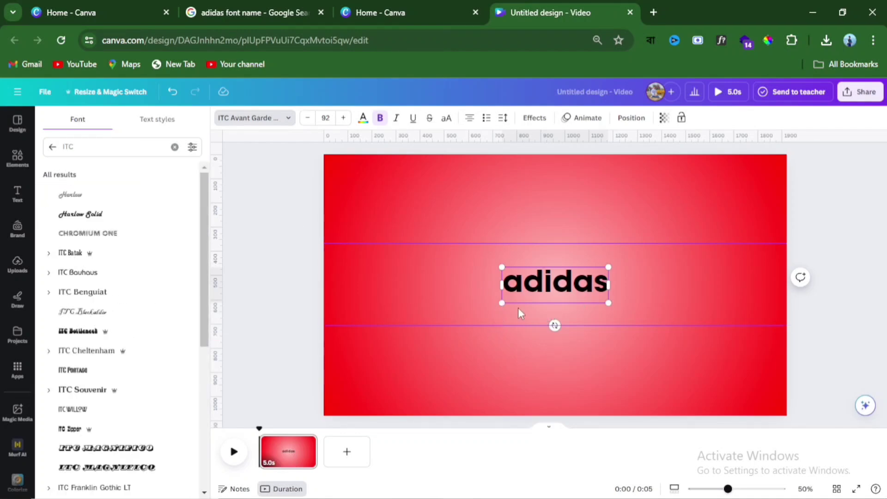
# - Enlarge the adidas heading to font size 317 so its letters fill the space between the two guides
pyautogui.moveTo(503, 303); pyautogui.dragTo(409, 334)
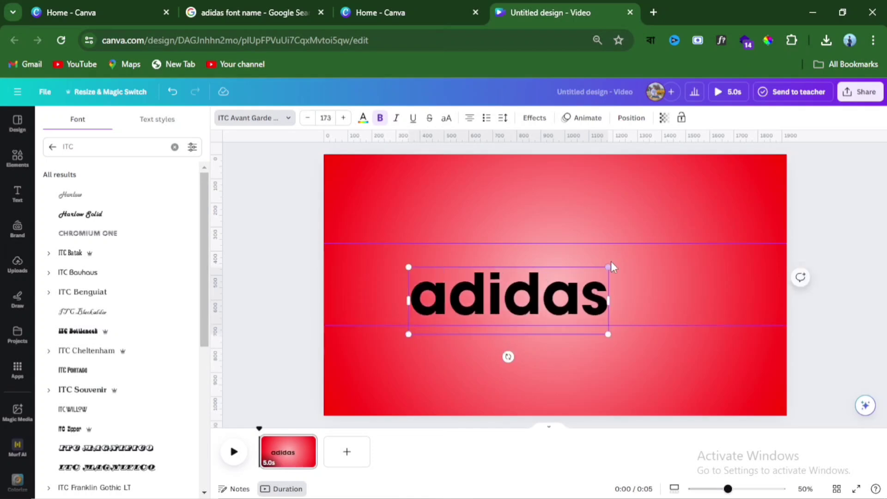
pyautogui.moveTo(622, 260); pyautogui.dragTo(700, 237)
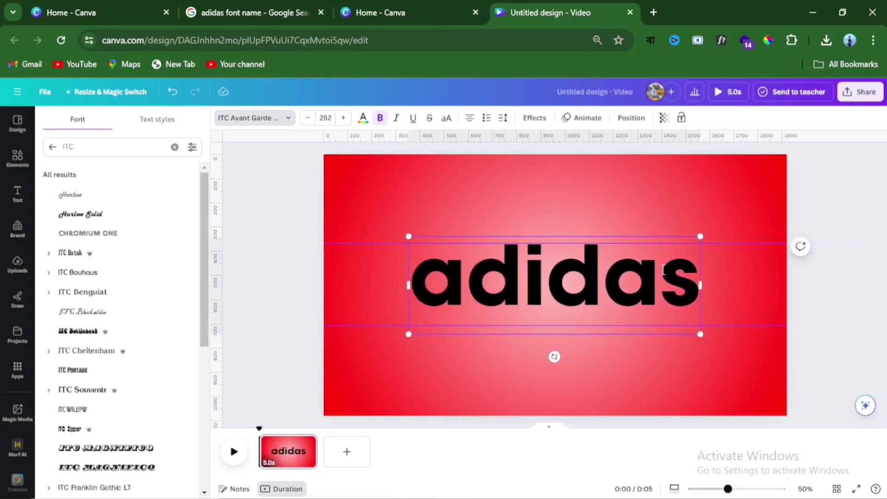
pyautogui.moveTo(410, 336); pyautogui.dragTo(371, 347)
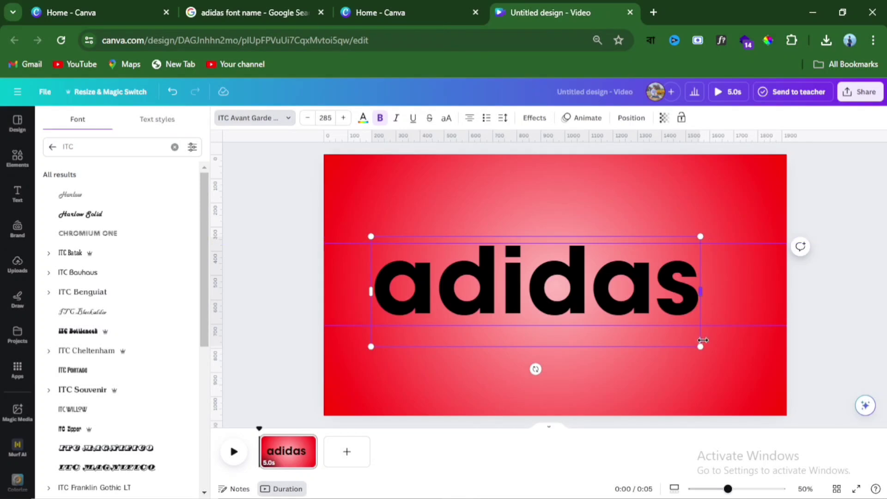
pyautogui.moveTo(698, 349); pyautogui.dragTo(730, 356)
pyautogui.click(663, 300)
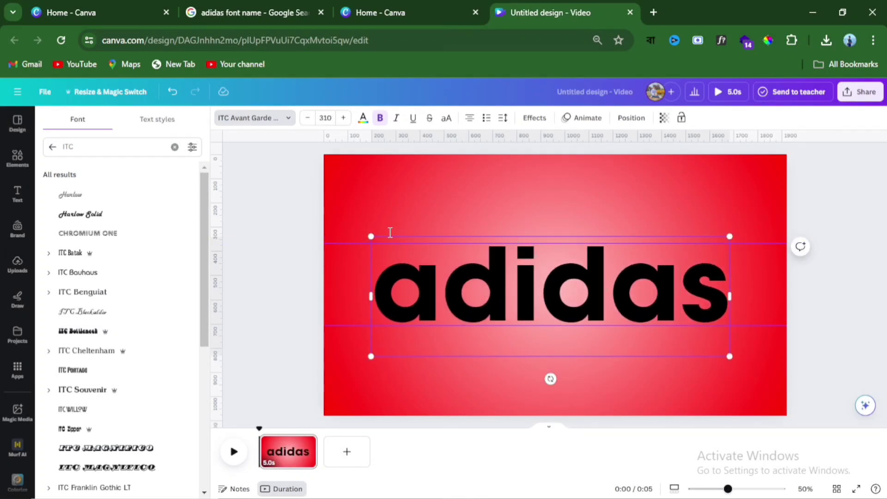
pyautogui.moveTo(371, 236)
pyautogui.mouseDown()
pyautogui.moveTo(351, 226)
pyautogui.moveTo(363, 234)
pyautogui.mouseUp()
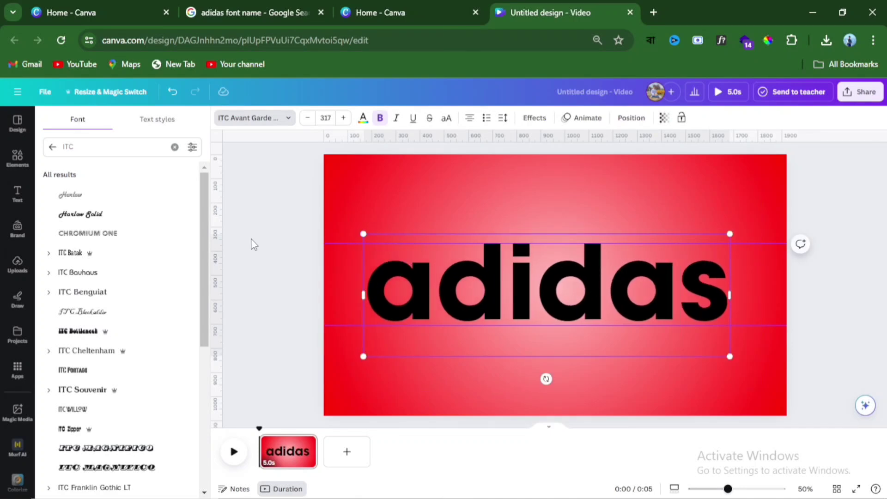
pyautogui.click(304, 239)
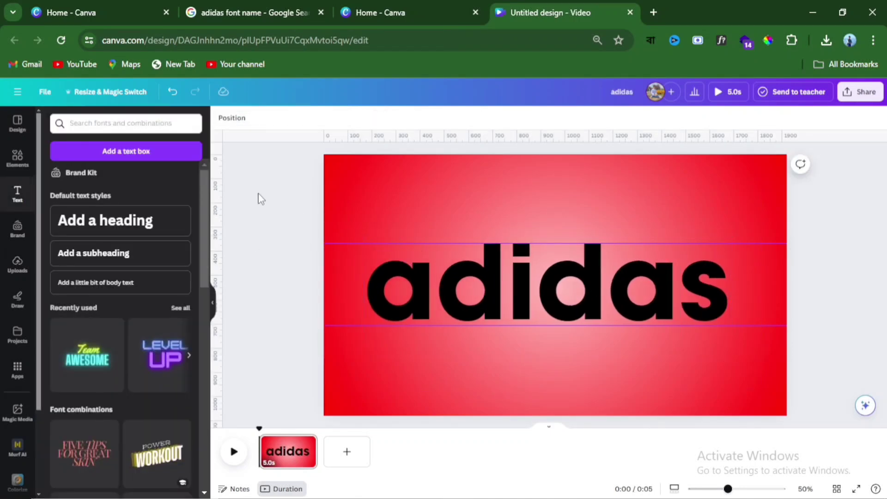
# - Recolour the adidas heading with the off-white colour from The Deep Blue brand palette
pyautogui.click(519, 276)
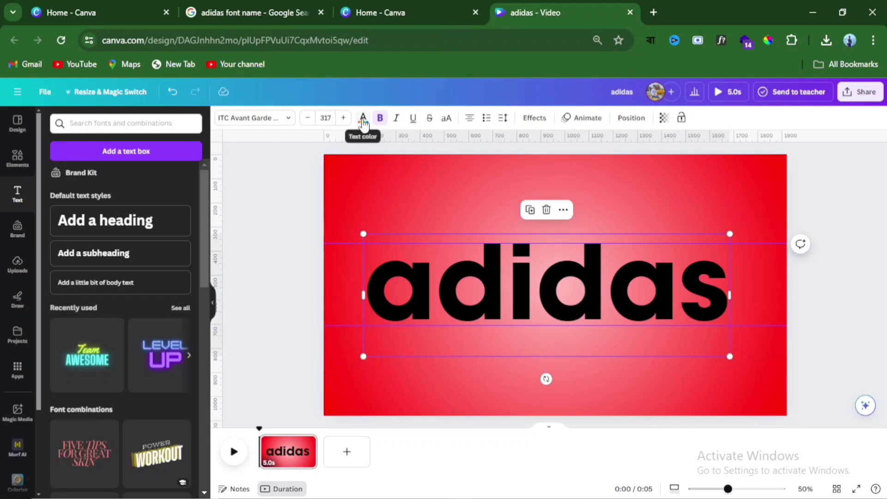
pyautogui.click(364, 119)
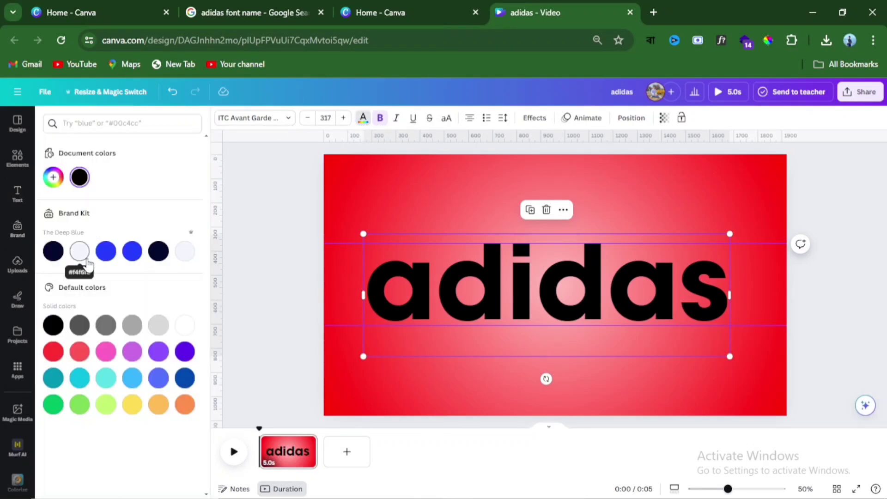
pyautogui.click(79, 255)
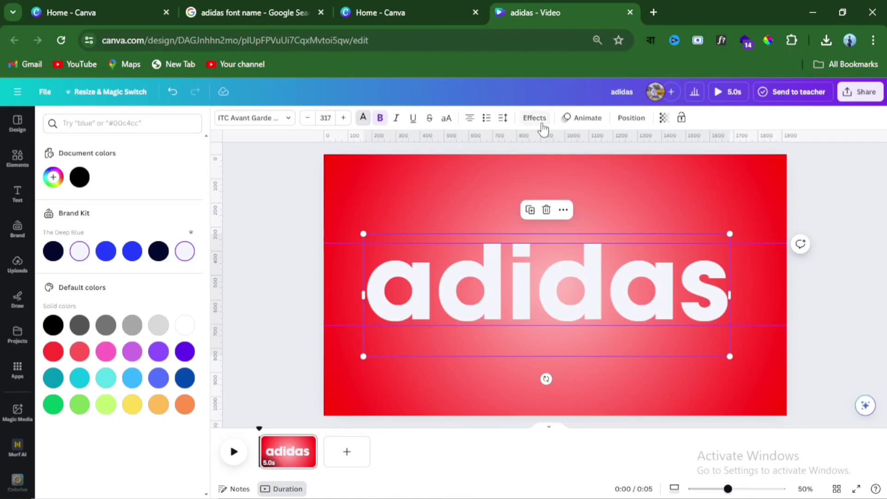
# - Apply the Lift effect to the adidas heading with intensity 100
pyautogui.click(536, 118)
pyautogui.click(169, 179)
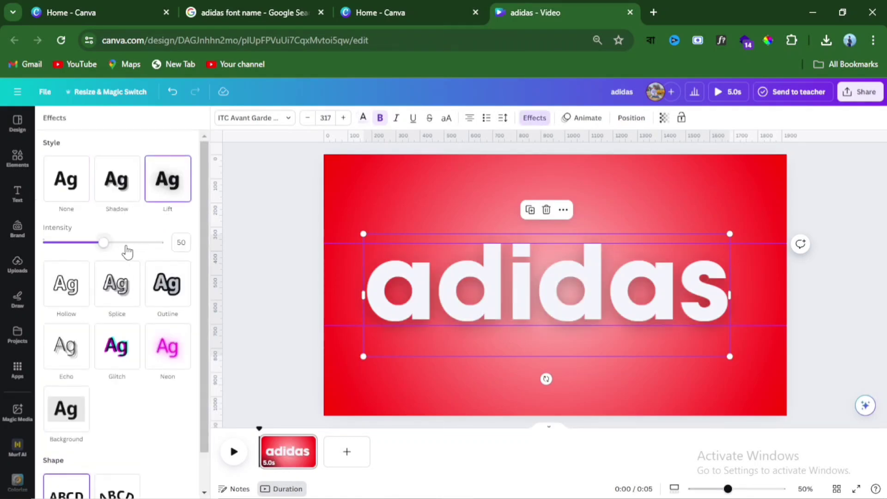
pyautogui.moveTo(103, 245); pyautogui.dragTo(236, 243)
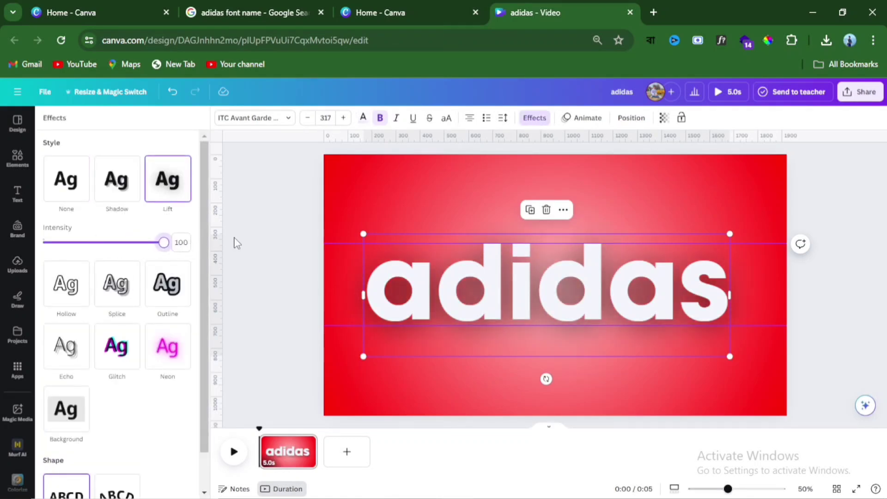
pyautogui.click(284, 233)
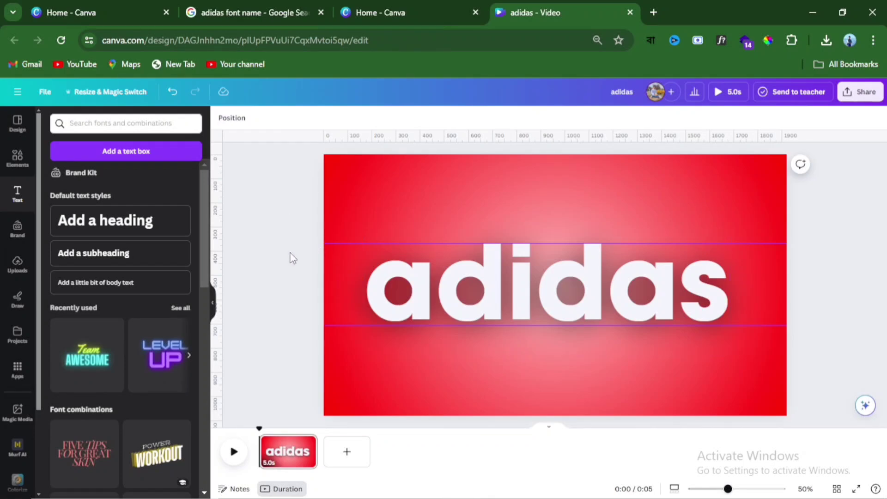
# - Set the duration of the adidas page to 10.0 seconds
pyautogui.click(292, 466)
pyautogui.click(311, 118)
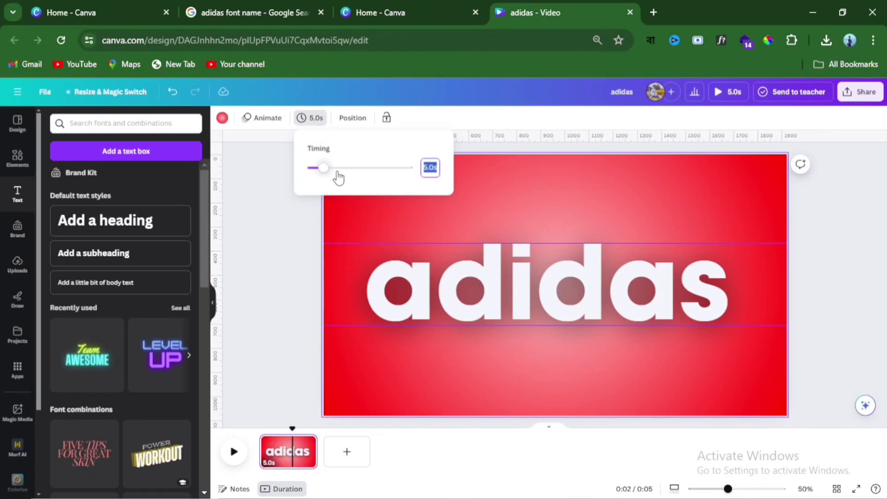
pyautogui.moveTo(314, 167); pyautogui.dragTo(343, 176)
pyautogui.click(289, 308)
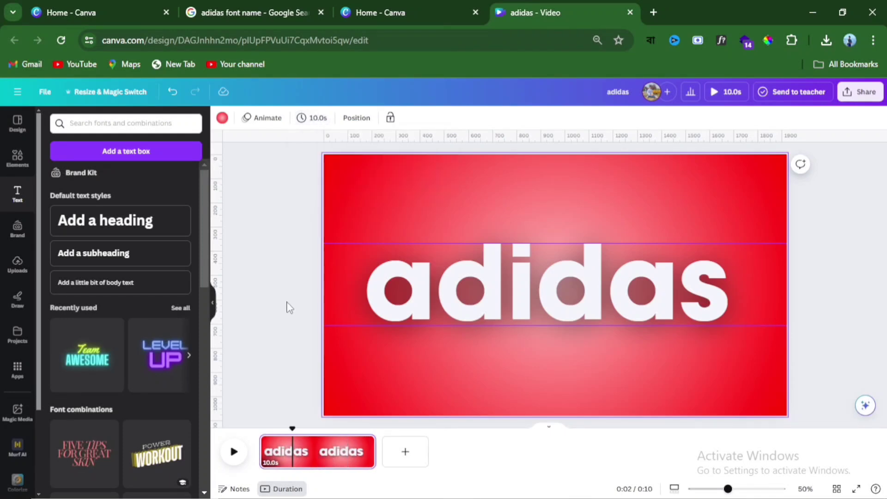
# - Apply the Succession text animation to the adidas heading on enter, with the Character writing style
pyautogui.click(510, 307)
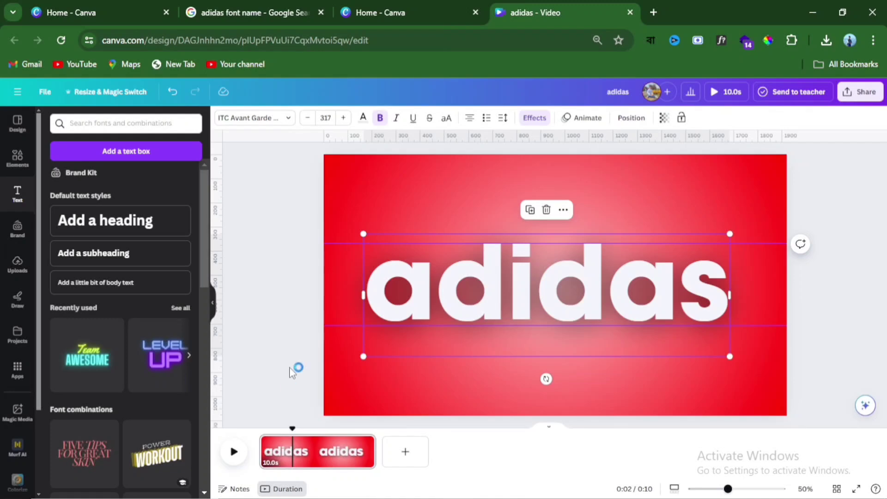
pyautogui.click(428, 297)
pyautogui.click(569, 118)
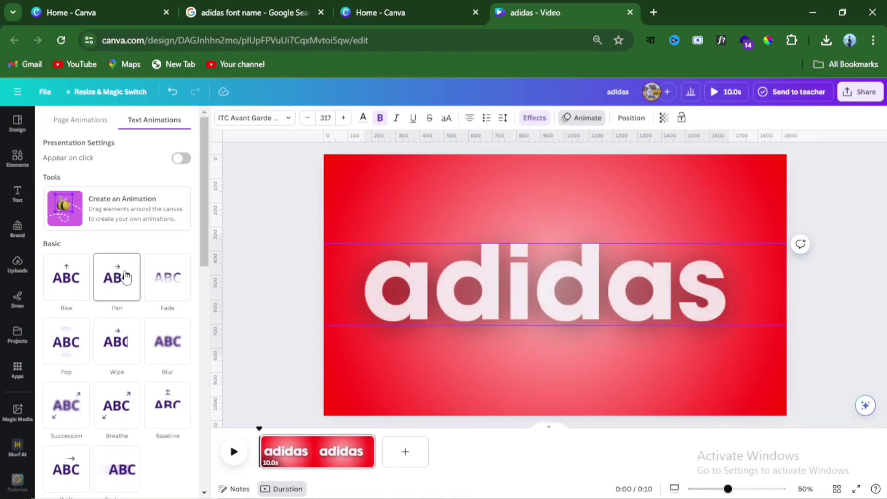
pyautogui.scroll(-3, 162, 277)
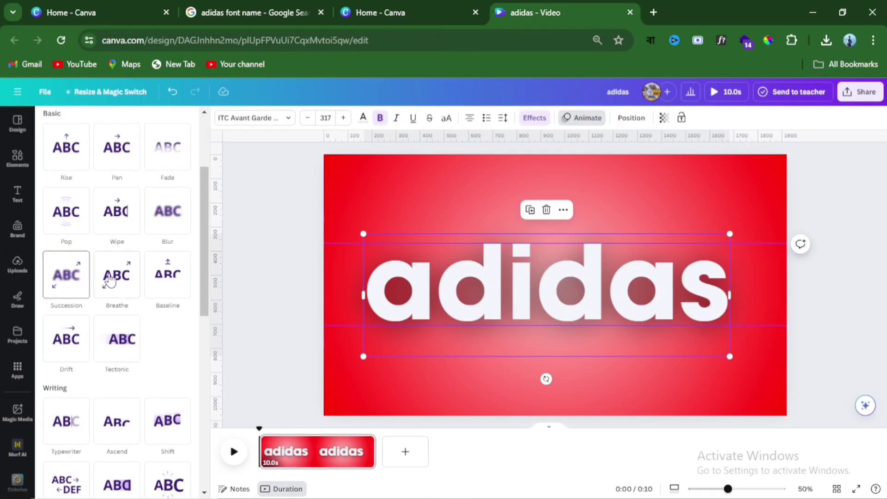
pyautogui.click(67, 276)
pyautogui.moveTo(111, 382)
pyautogui.mouseDown()
pyautogui.moveTo(153, 379)
pyautogui.moveTo(75, 383)
pyautogui.moveTo(105, 377)
pyautogui.mouseUp()
pyautogui.scroll(-2, 95, 403)
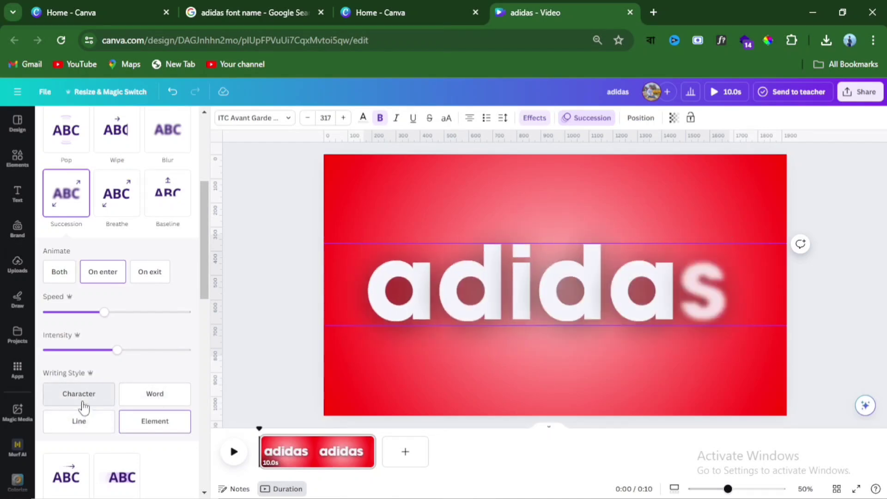
pyautogui.click(83, 407)
# - Raise the Succession animation's speed close to its maximum, trying the Element writing style and returning to Character
pyautogui.moveTo(107, 314); pyautogui.dragTo(170, 325)
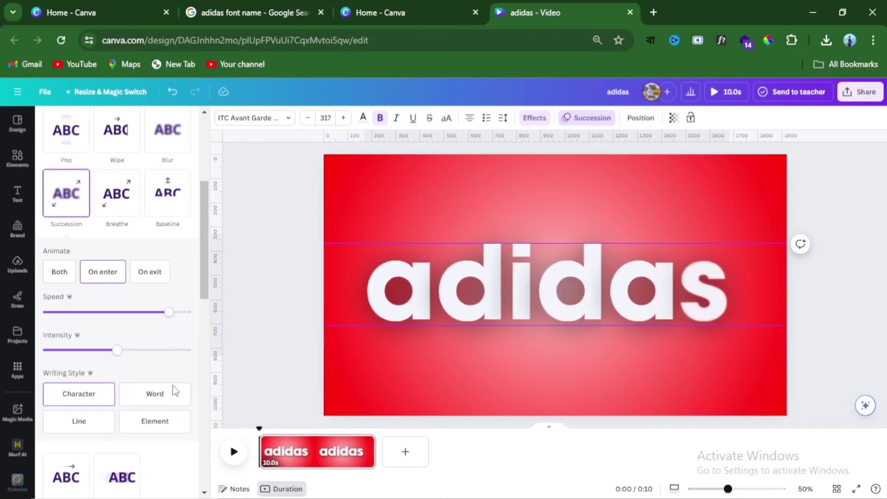
pyautogui.click(166, 420)
pyautogui.moveTo(56, 312); pyautogui.dragTo(174, 320)
pyautogui.click(86, 405)
pyautogui.click(272, 291)
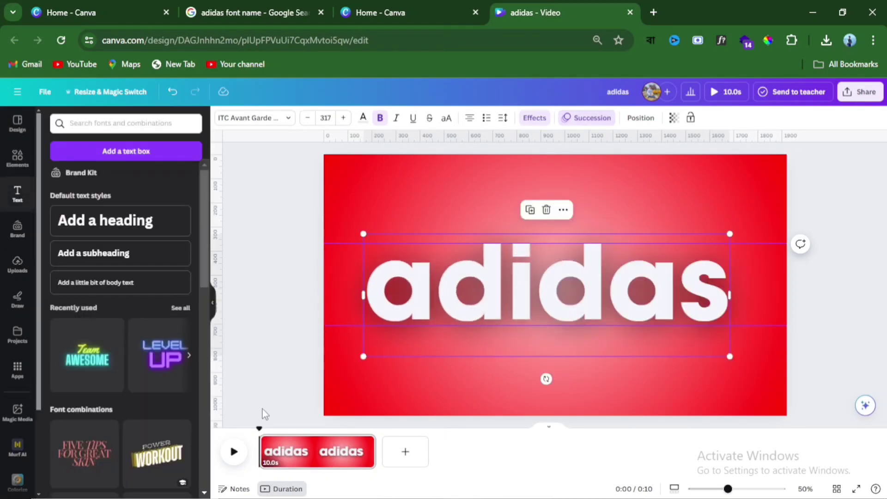
# - Play the video to check the heading's letter-by-letter animation, and move the playhead back near the start
pyautogui.click(234, 451)
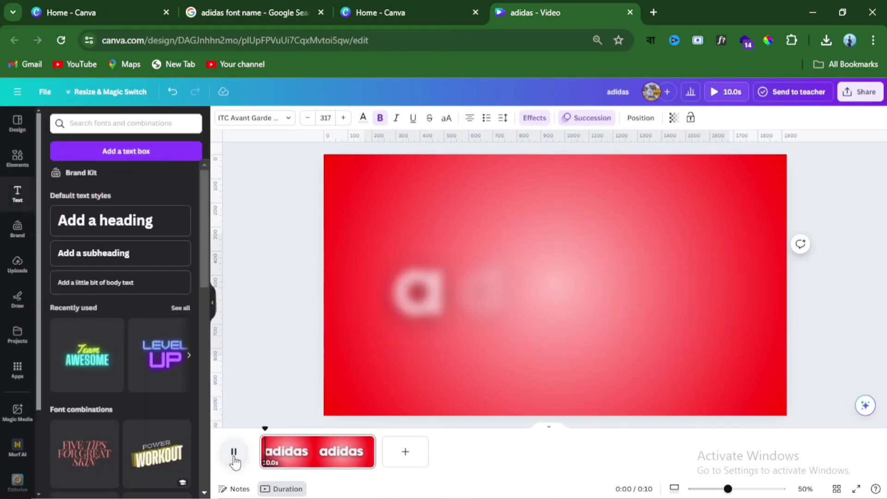
pyautogui.click(284, 432)
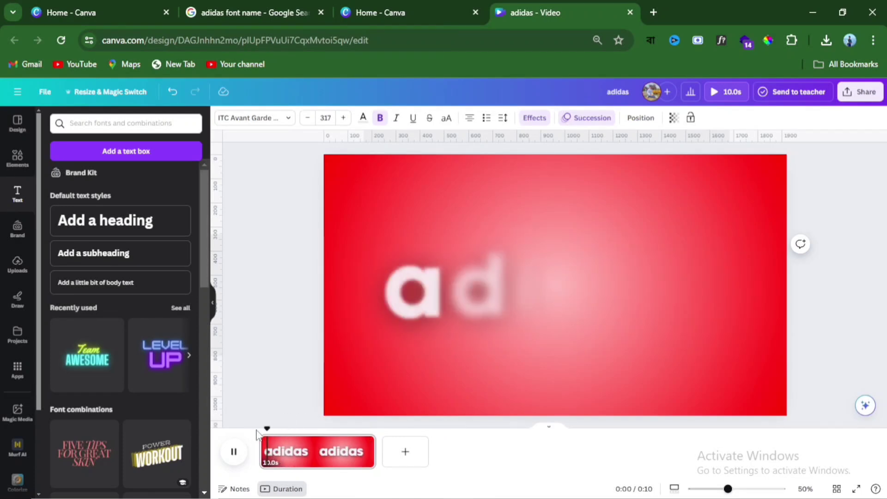
pyautogui.click(232, 451)
pyautogui.moveTo(278, 429)
pyautogui.mouseDown()
pyautogui.moveTo(258, 431)
pyautogui.moveTo(266, 430)
pyautogui.mouseUp()
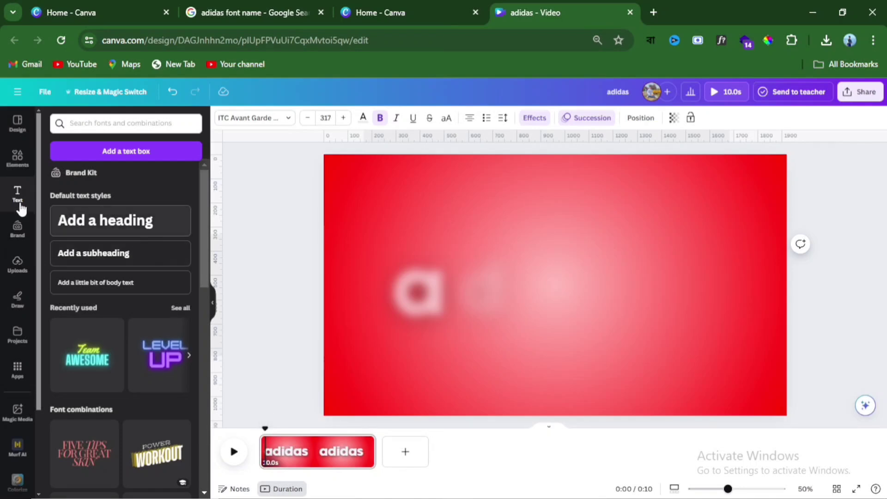
# - Search the elements for "transition" and browse the audio results
pyautogui.click(17, 158)
pyautogui.click(131, 123)
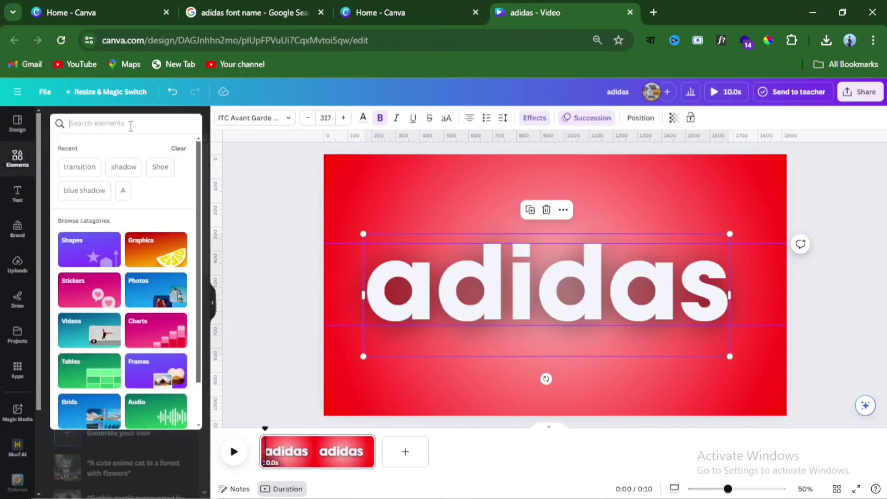
pyautogui.click(74, 168)
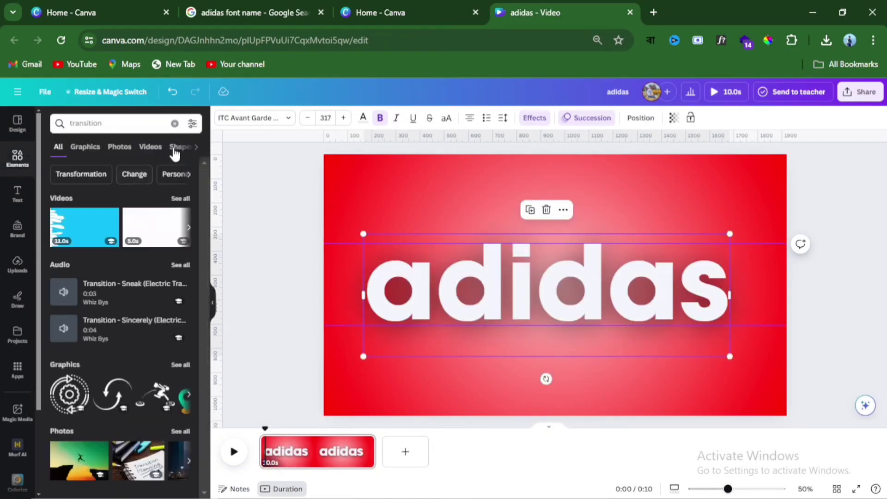
pyautogui.click(197, 148)
pyautogui.click(158, 152)
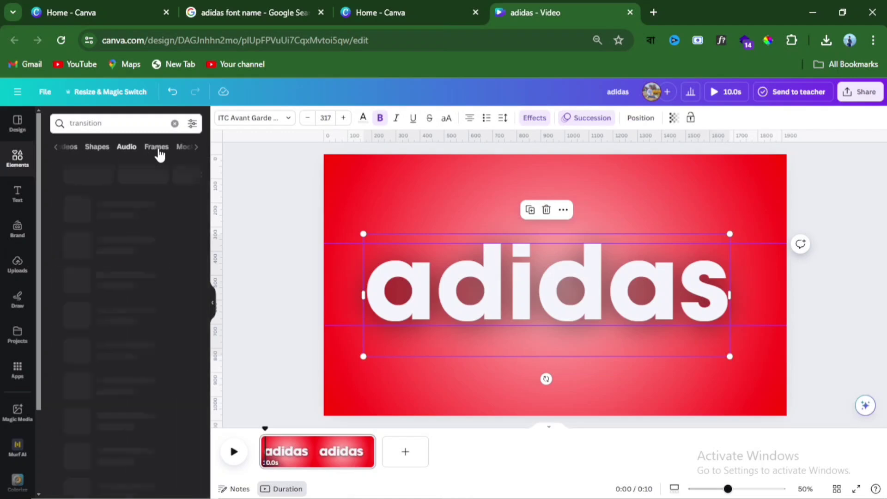
pyautogui.scroll(-5, 110, 353)
pyautogui.scroll(5, 109, 353)
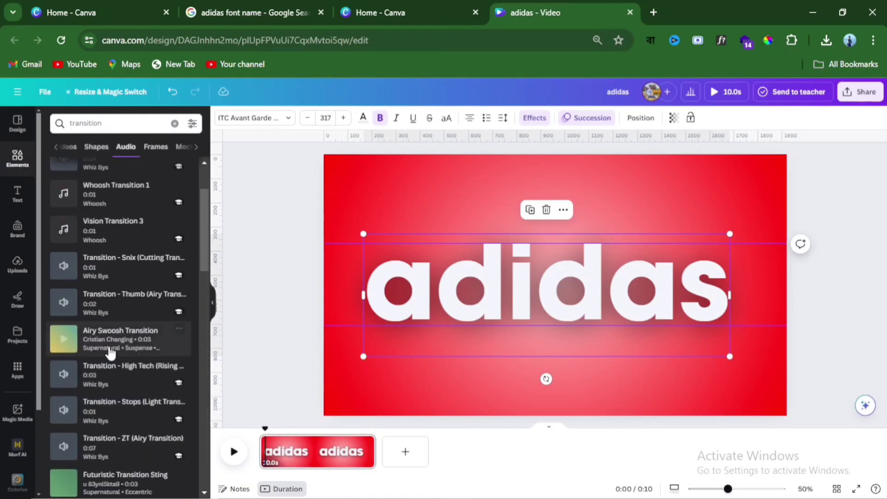
# - Listen to the transition sounds in the audio results, from Transition - Thumb through to Futuristic Transition Sting
pyautogui.click(64, 302)
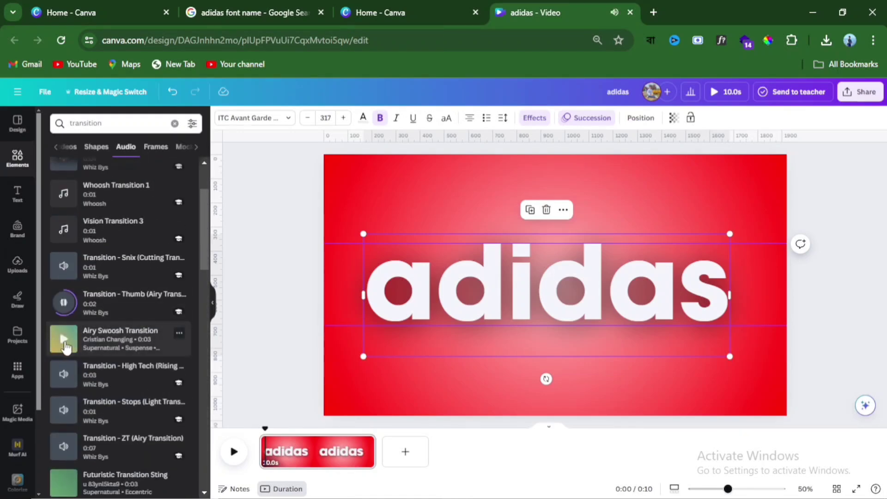
pyautogui.click(64, 340)
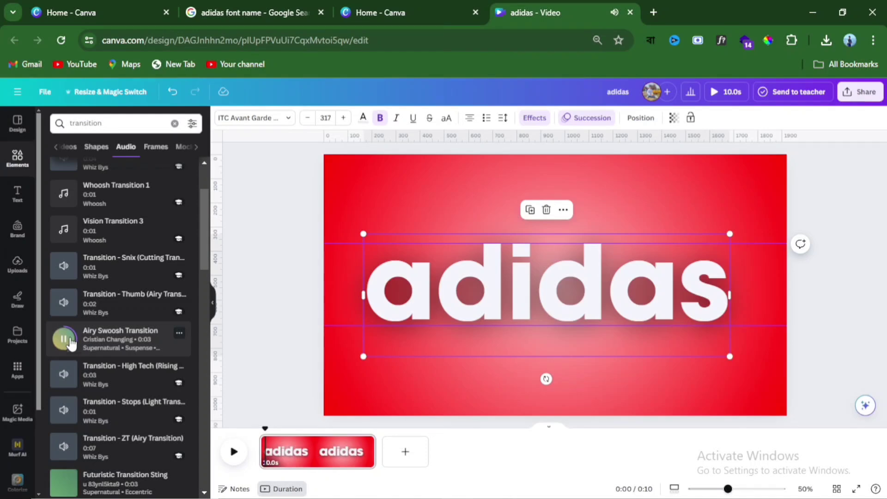
pyautogui.click(65, 267)
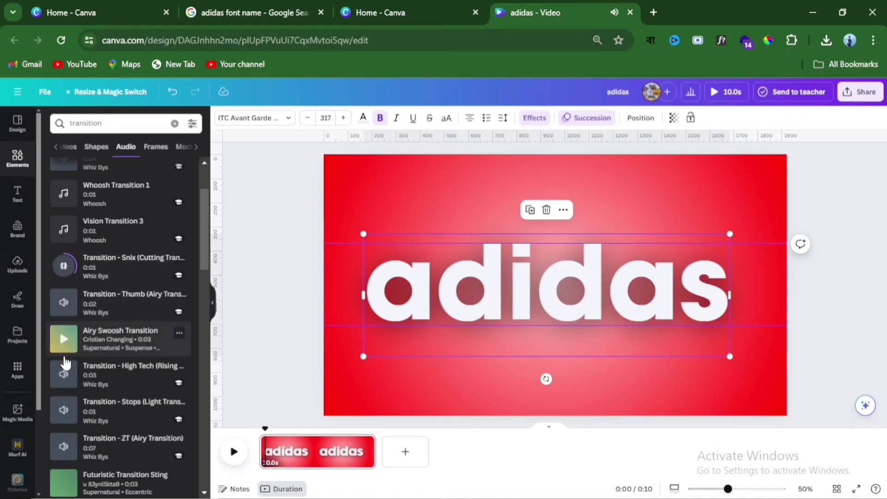
pyautogui.click(65, 374)
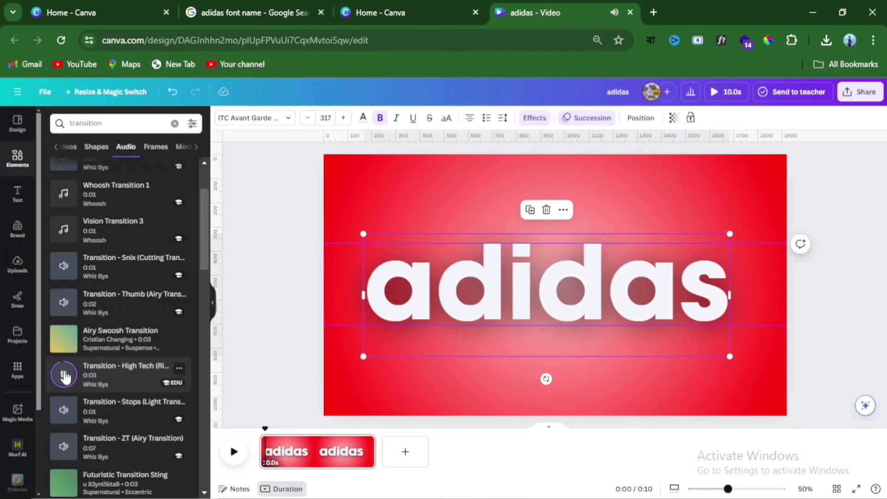
pyautogui.click(65, 413)
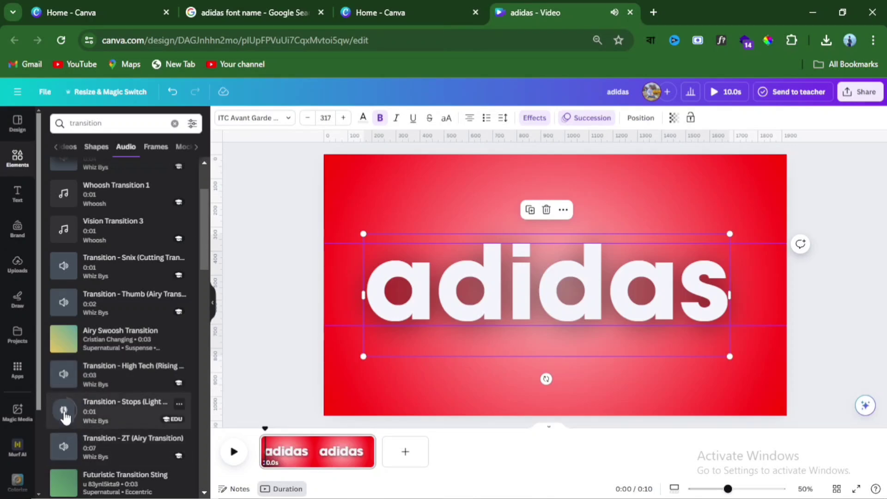
pyautogui.click(61, 449)
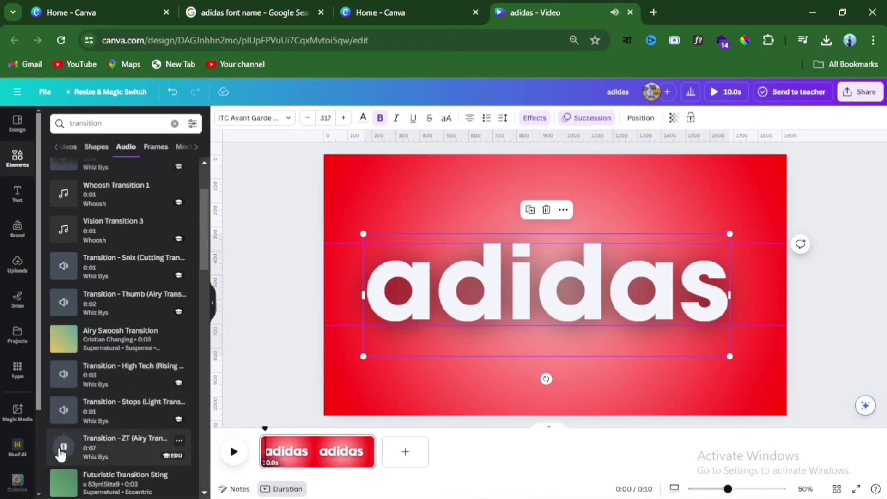
pyautogui.scroll(-2, 61, 453)
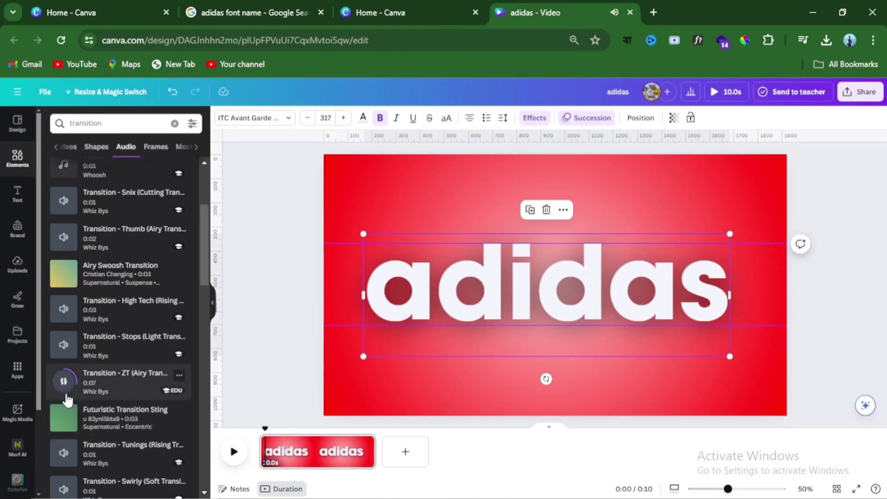
pyautogui.click(64, 418)
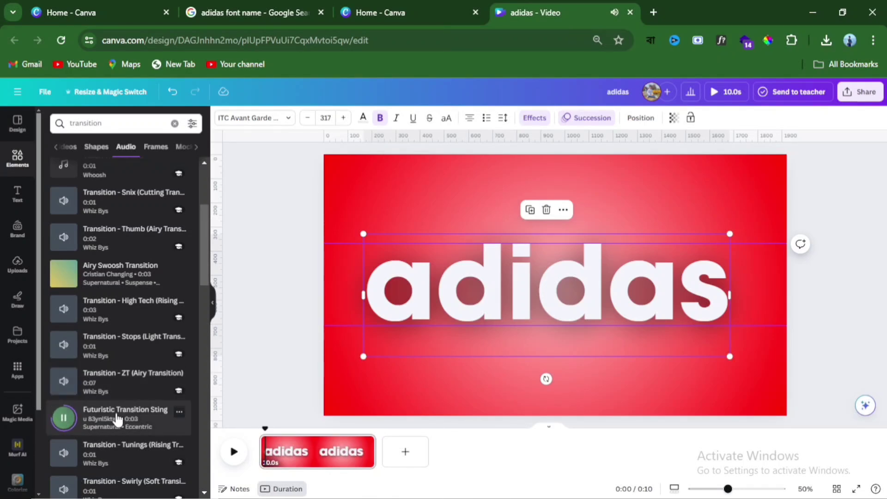
# - Add the Futuristic Transition Sting audio to the timeline, and move the clip to start at about 4 seconds
pyautogui.moveTo(101, 421); pyautogui.dragTo(275, 462)
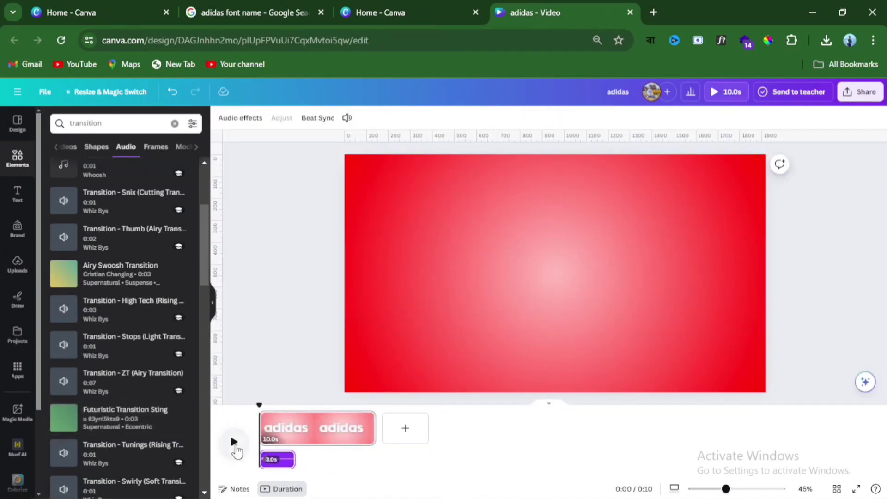
pyautogui.click(234, 441)
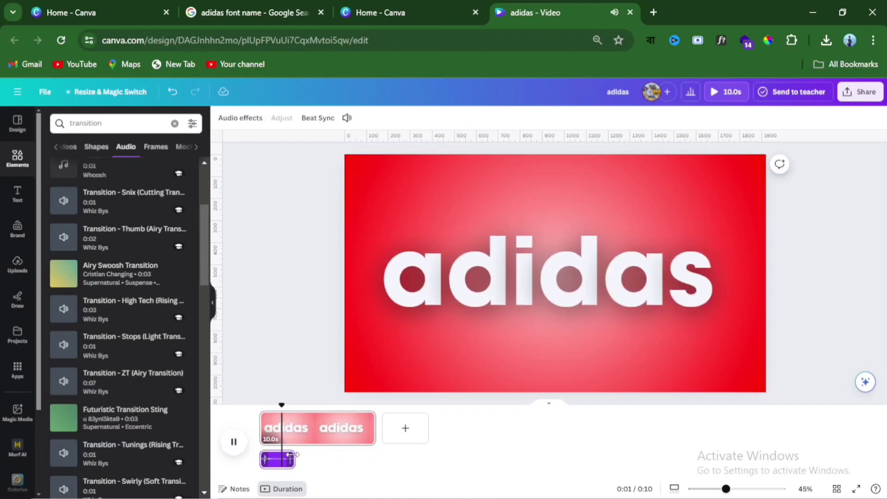
pyautogui.click(234, 441)
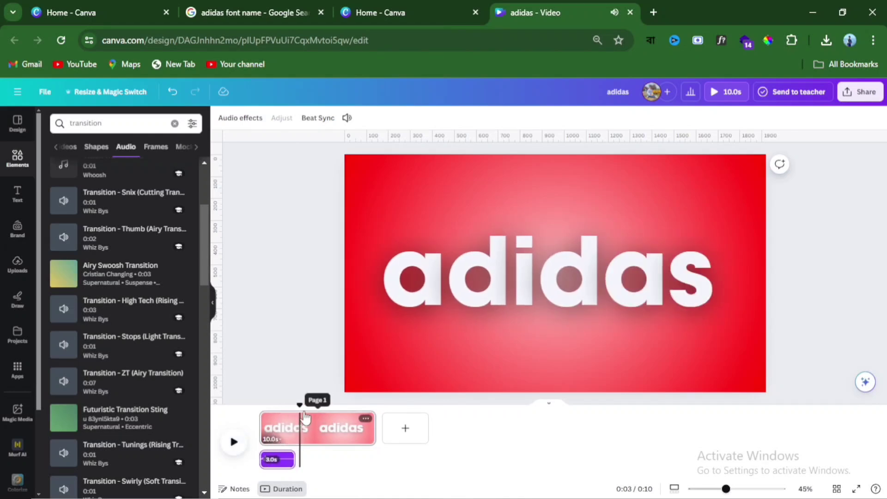
pyautogui.moveTo(301, 406); pyautogui.dragTo(309, 424)
pyautogui.moveTo(279, 462); pyautogui.dragTo(327, 461)
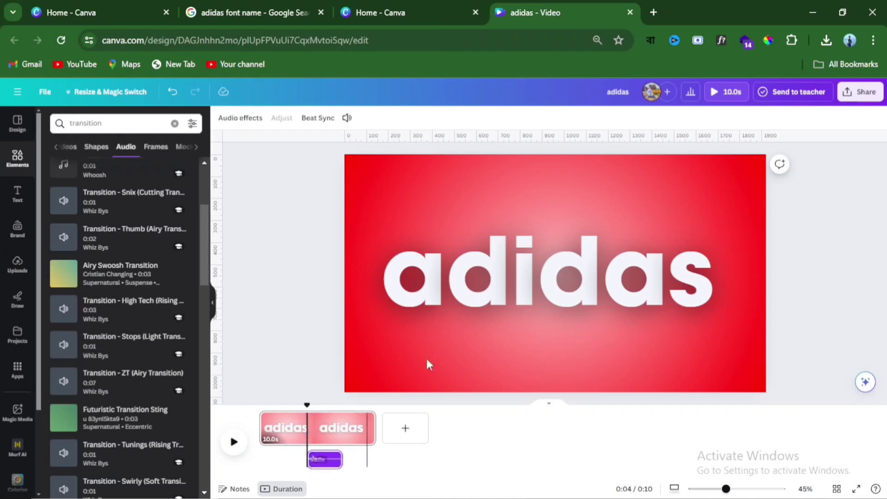
# - Trim the adidas heading's timing so it starts at about 4 seconds, and play the video to check it
pyautogui.rightClick(473, 288)
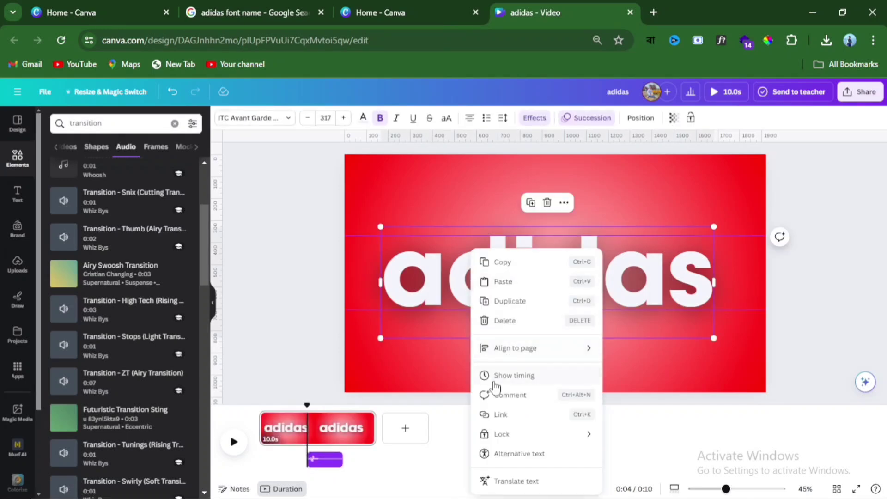
pyautogui.click(507, 376)
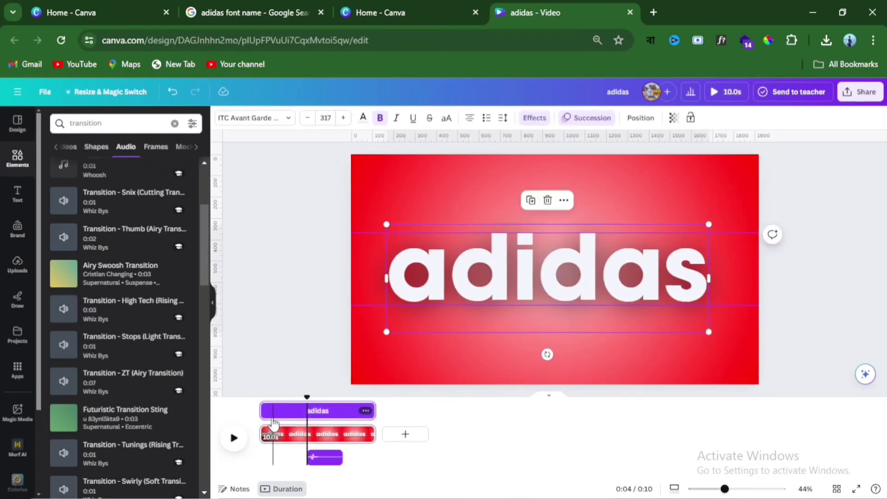
pyautogui.moveTo(262, 410); pyautogui.dragTo(244, 423)
pyautogui.click(302, 392)
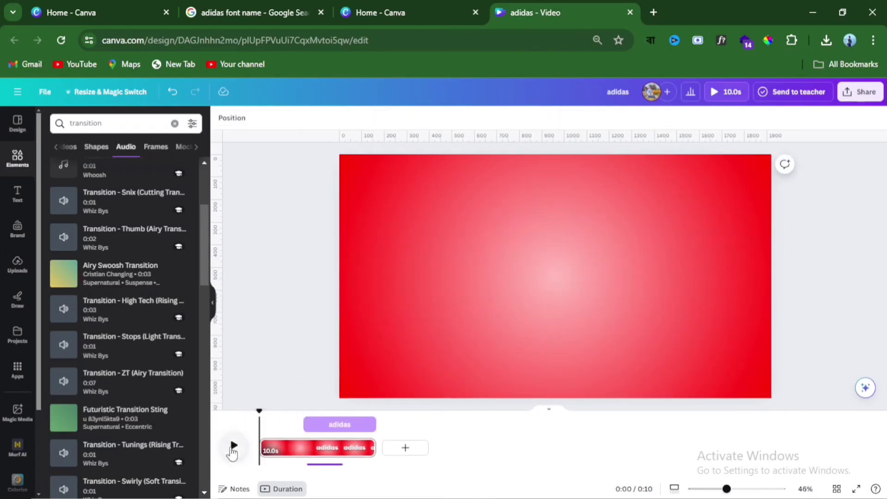
pyautogui.click(234, 446)
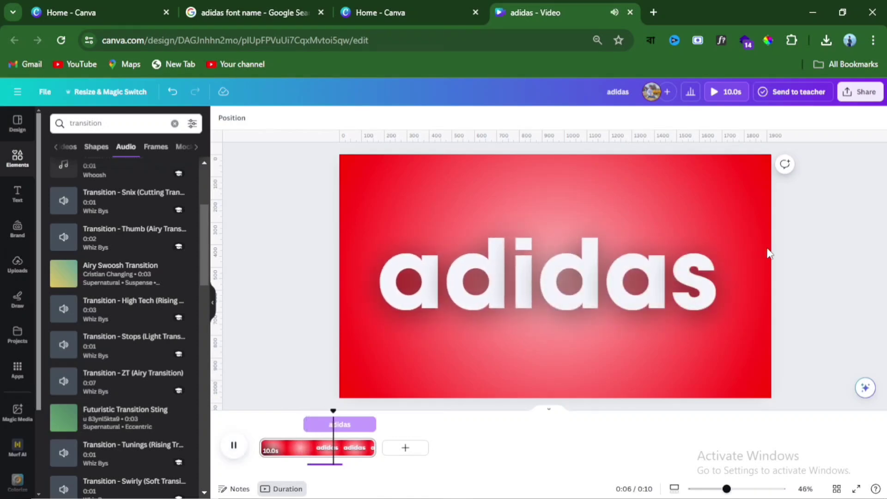
pyautogui.click(798, 233)
# - Download the design as an MP4 video at 1080p (HD) quality
pyautogui.click(861, 92)
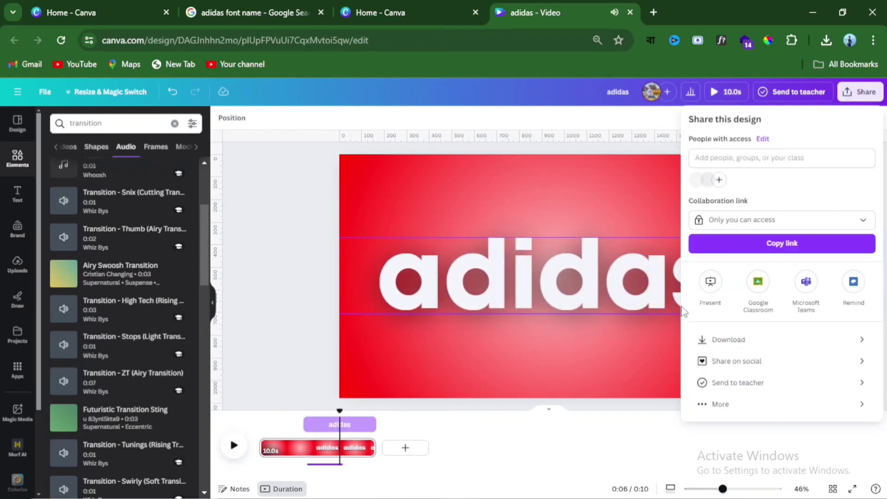
pyautogui.click(736, 342)
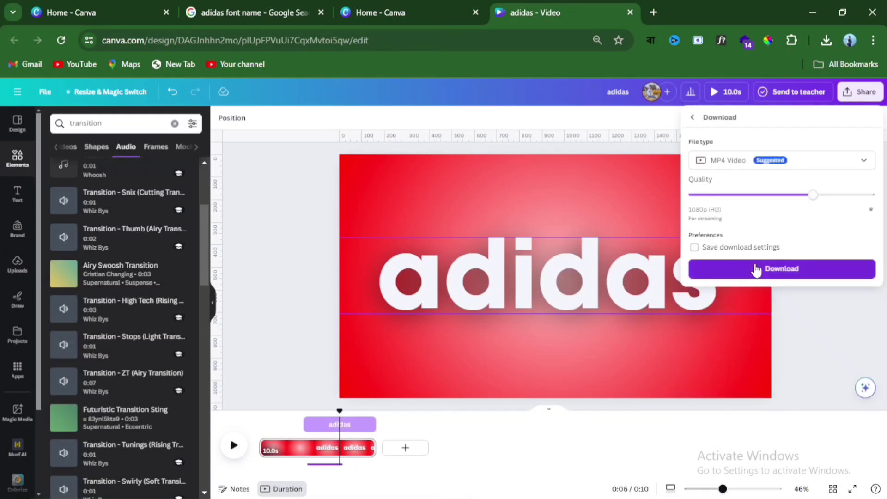
pyautogui.click(756, 270)
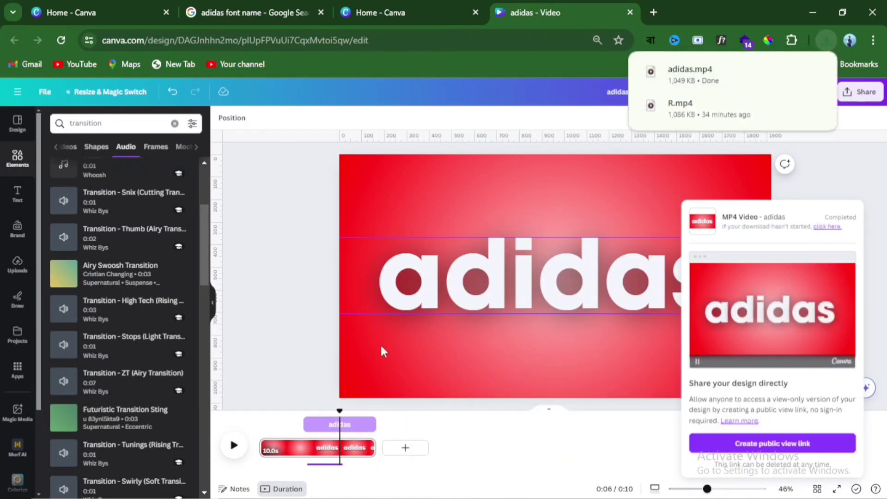
# - Delete the adidas heading and the red gradient background from the page
pyautogui.click(298, 155)
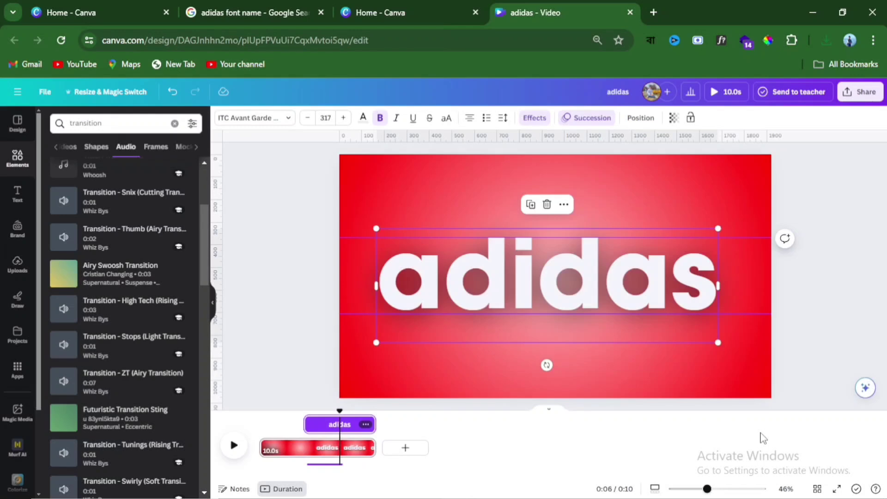
pyautogui.press('Delete')
pyautogui.click(551, 216)
pyautogui.press('Delete')
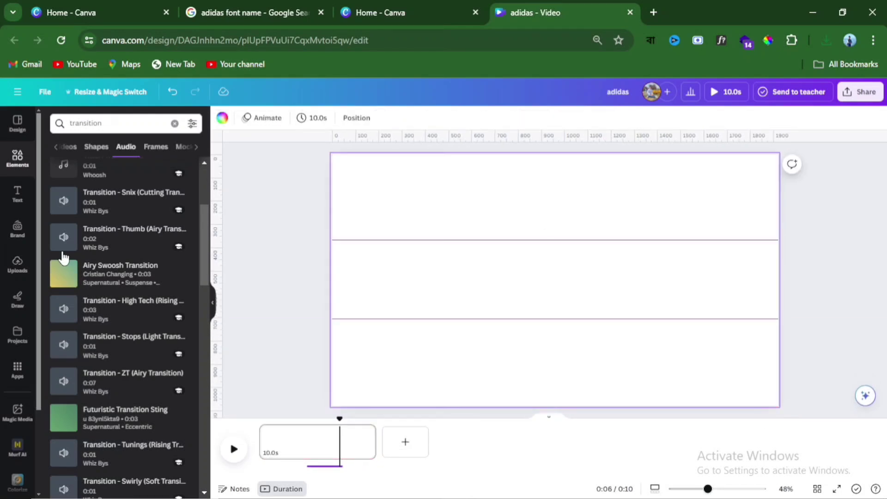
# - Bring the downloaded adidas.mp4 onto the page as its video background, and delete the separate transition audio clip
pyautogui.click(827, 40)
pyautogui.moveTo(663, 103); pyautogui.dragTo(393, 273)
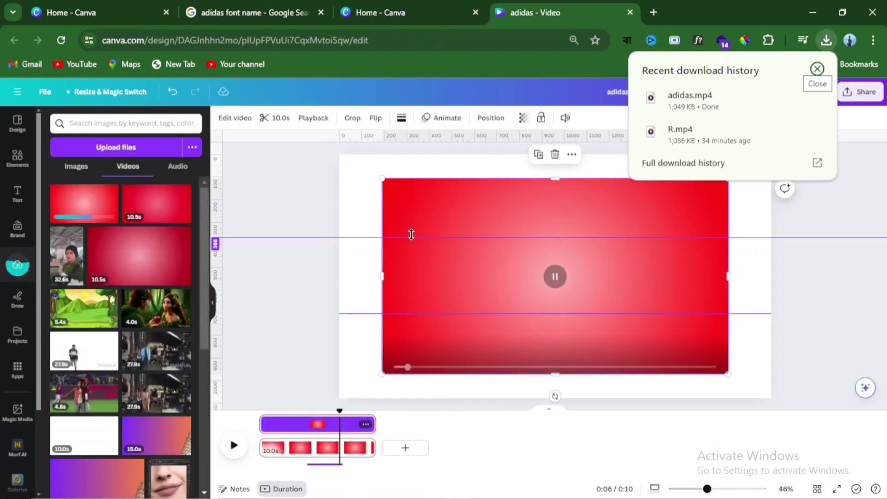
pyautogui.click(474, 263)
pyautogui.rightClick(473, 264)
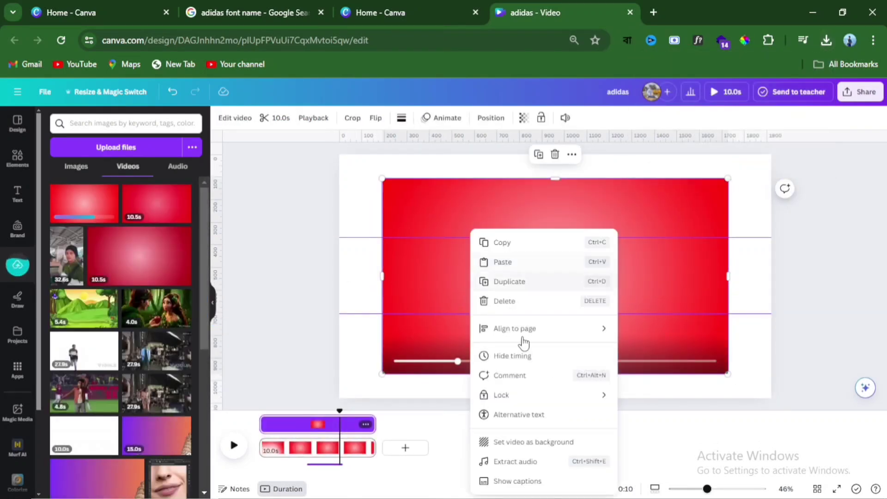
pyautogui.click(534, 444)
pyautogui.click(318, 468)
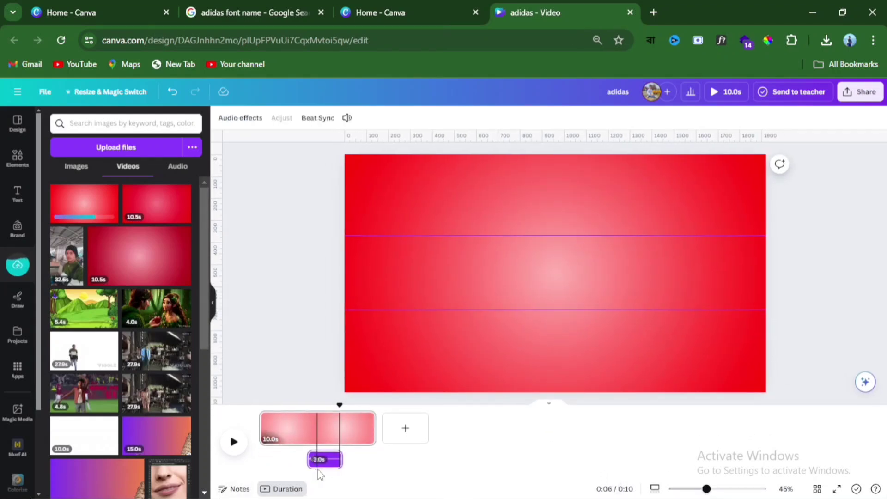
pyautogui.press('Delete')
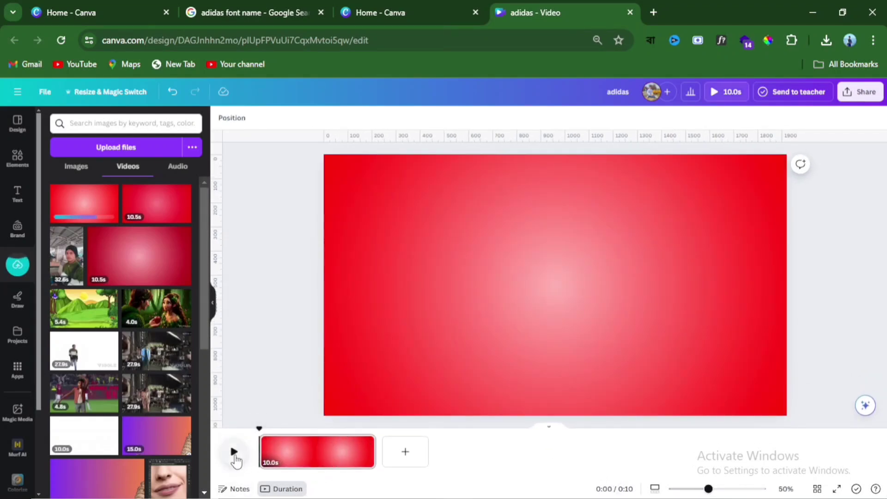
# - Play the video, replay it from about 4 seconds to check the lettering and sound, and return the playhead to the start
pyautogui.click(234, 451)
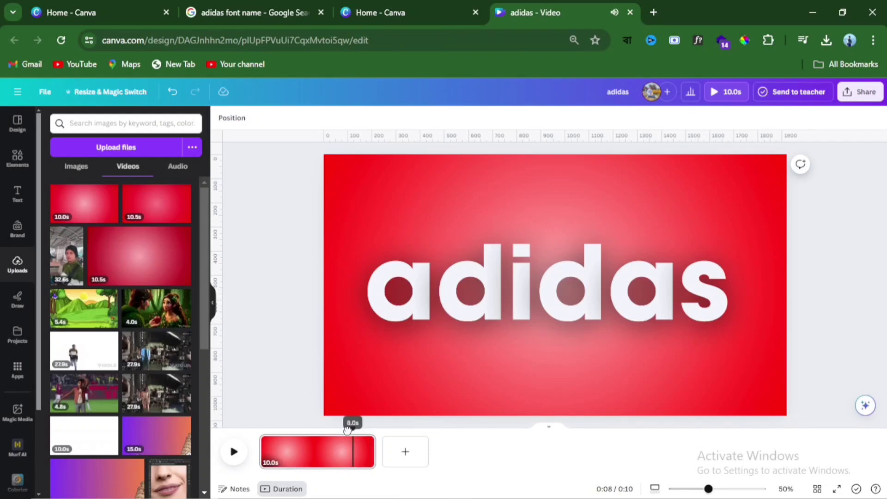
pyautogui.moveTo(355, 429); pyautogui.dragTo(307, 429)
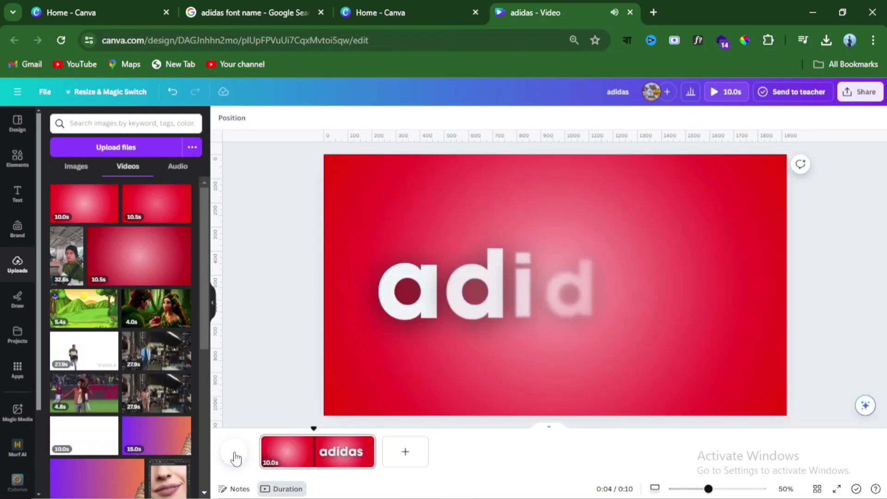
pyautogui.click(234, 451)
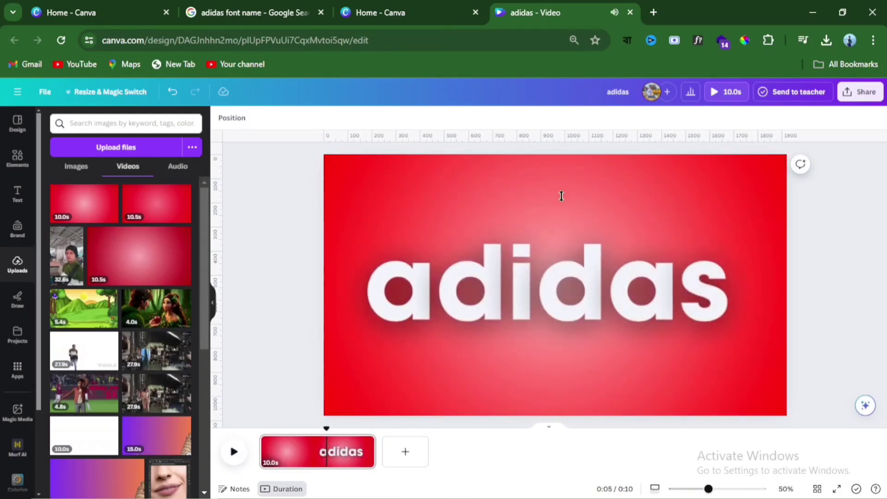
pyautogui.moveTo(562, 196); pyautogui.dragTo(561, 241)
pyautogui.moveTo(555, 134); pyautogui.dragTo(561, 325)
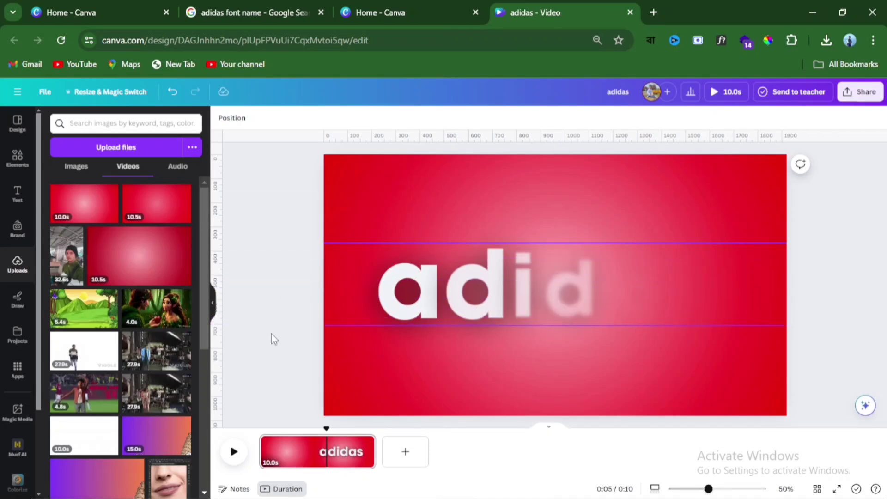
pyautogui.moveTo(333, 430); pyautogui.dragTo(261, 429)
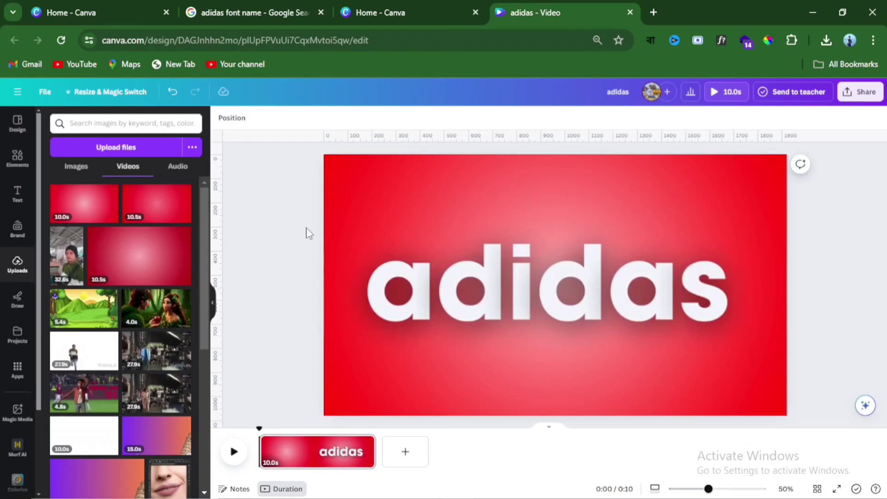
# - Clear the transition search and add the red sneakers image from the recently used elements to the page
pyautogui.click(17, 158)
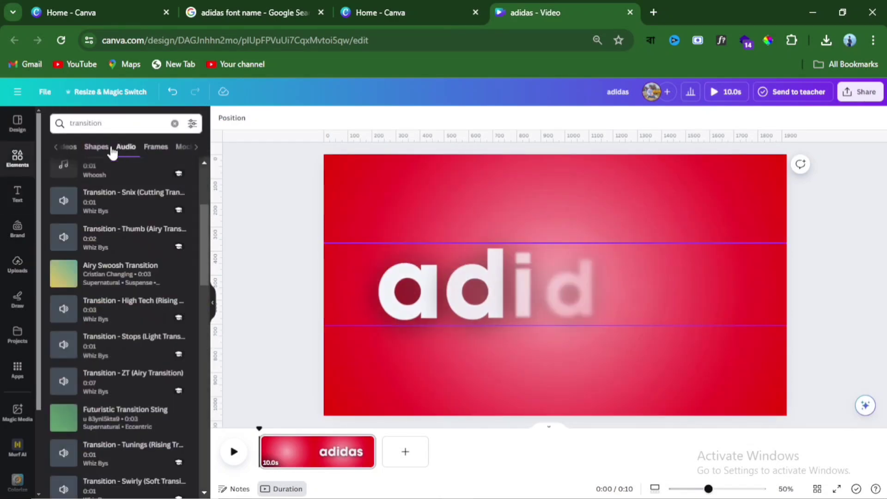
pyautogui.click(177, 126)
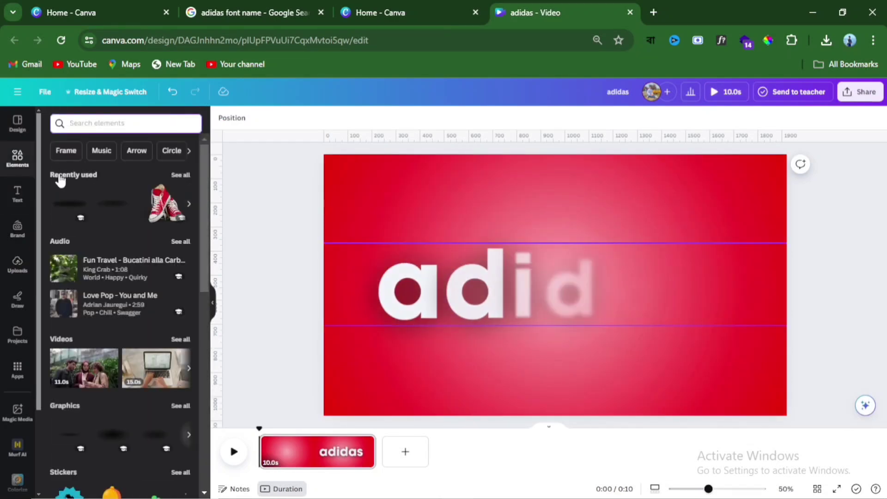
pyautogui.click(157, 213)
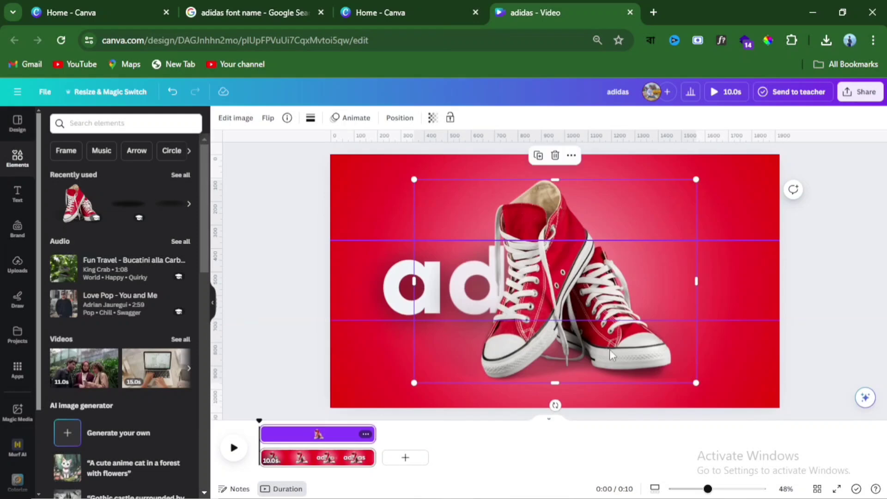
# - Scale the sneakers image down to about 770 px wide and place it over the middle of the adidas lettering
pyautogui.moveTo(694, 381); pyautogui.dragTo(616, 346)
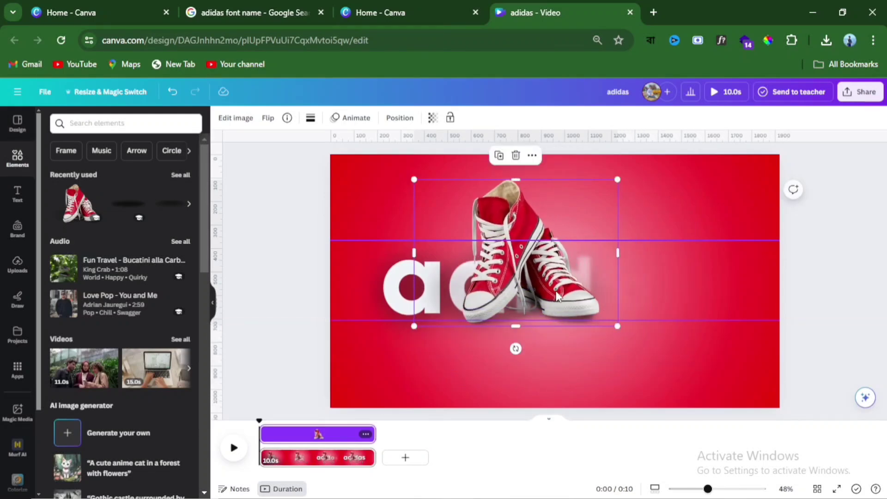
pyautogui.moveTo(560, 296); pyautogui.dragTo(563, 301)
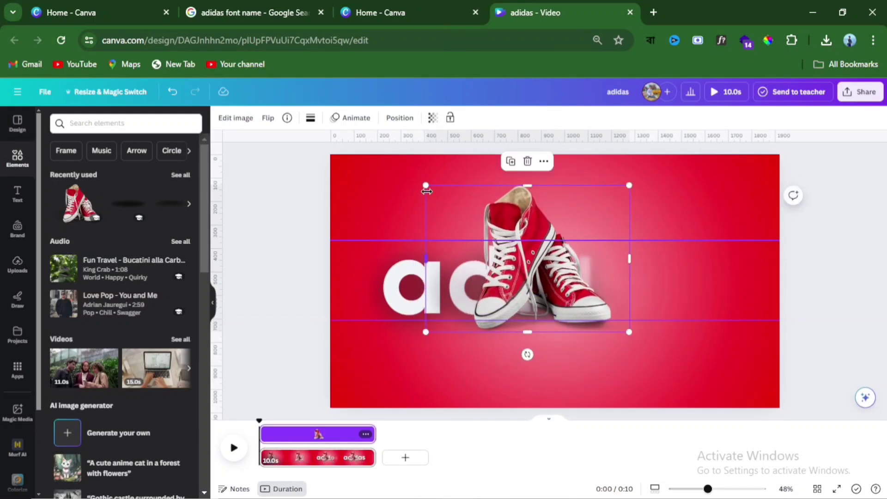
pyautogui.moveTo(426, 185); pyautogui.dragTo(451, 204)
pyautogui.moveTo(471, 234); pyautogui.dragTo(469, 242)
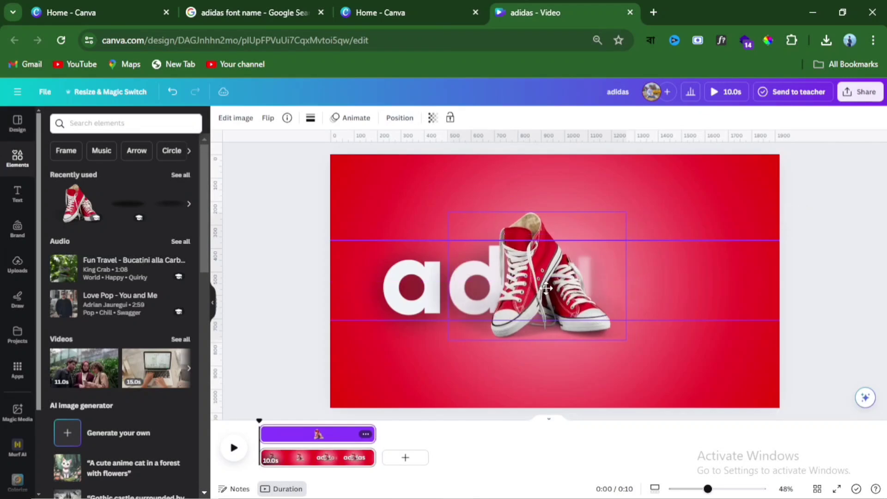
pyautogui.moveTo(449, 213); pyautogui.dragTo(463, 222)
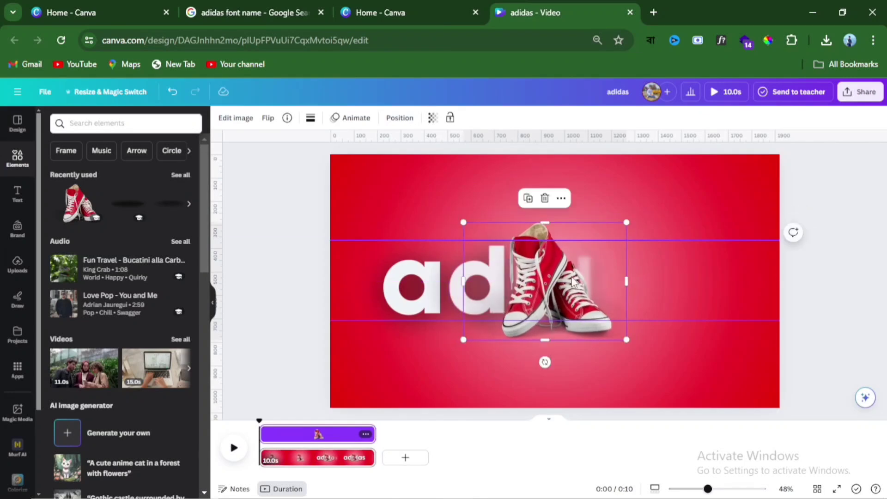
pyautogui.moveTo(573, 280); pyautogui.dragTo(563, 276)
pyautogui.moveTo(618, 338); pyautogui.dragTo(612, 333)
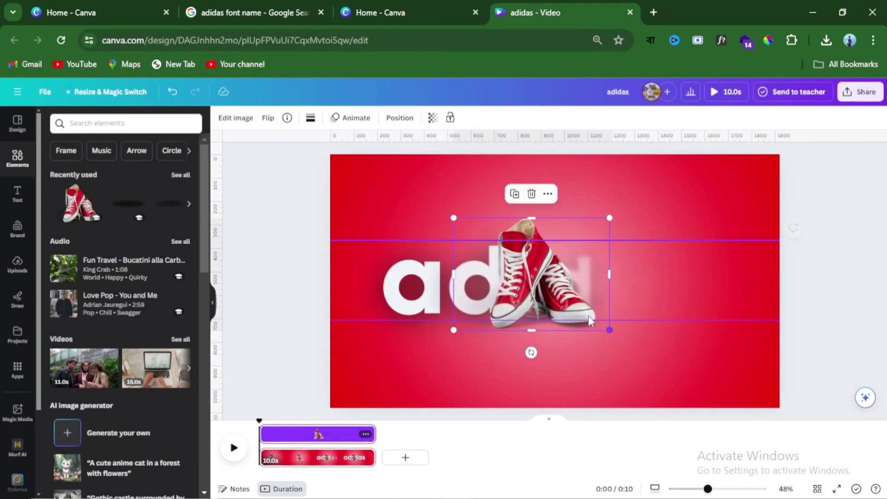
pyautogui.moveTo(568, 298); pyautogui.dragTo(576, 301)
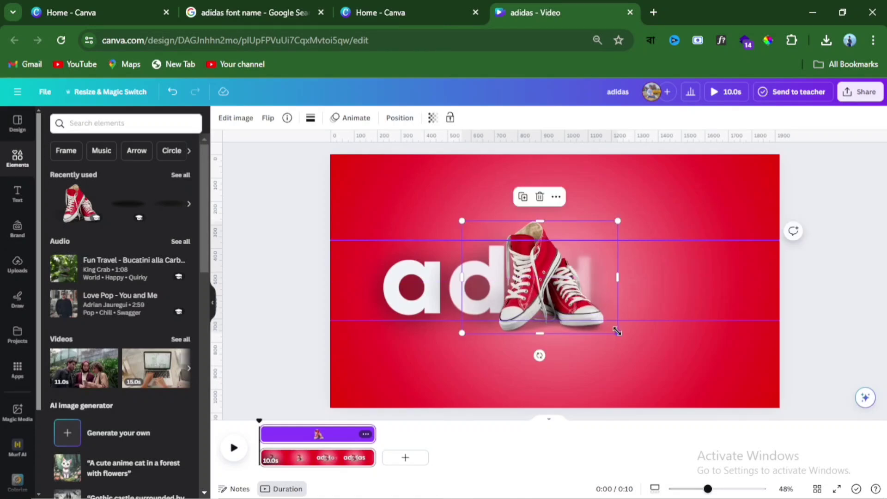
pyautogui.moveTo(617, 332); pyautogui.dragTo(611, 329)
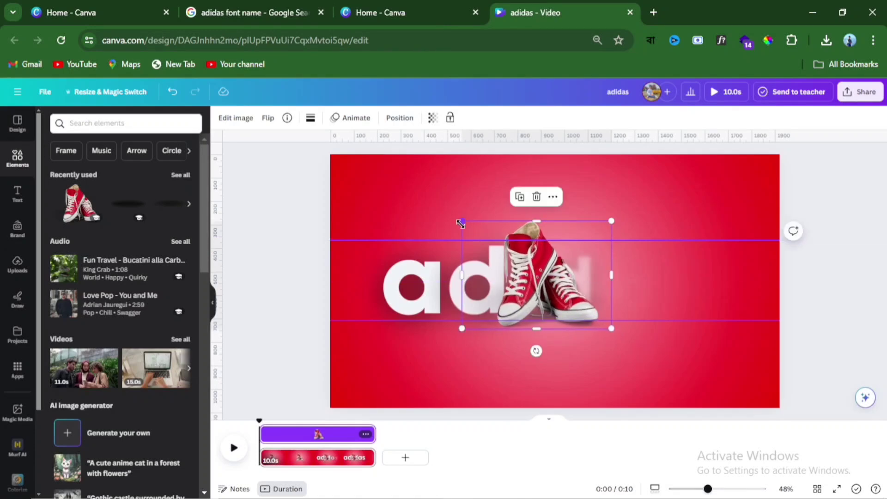
pyautogui.moveTo(461, 224); pyautogui.dragTo(466, 227)
pyautogui.moveTo(611, 329); pyautogui.dragTo(637, 350)
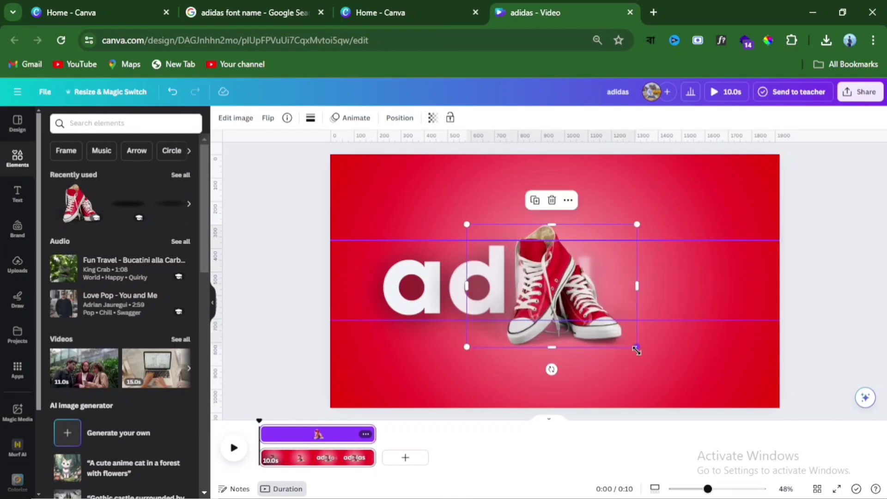
pyautogui.moveTo(461, 219); pyautogui.dragTo(442, 205)
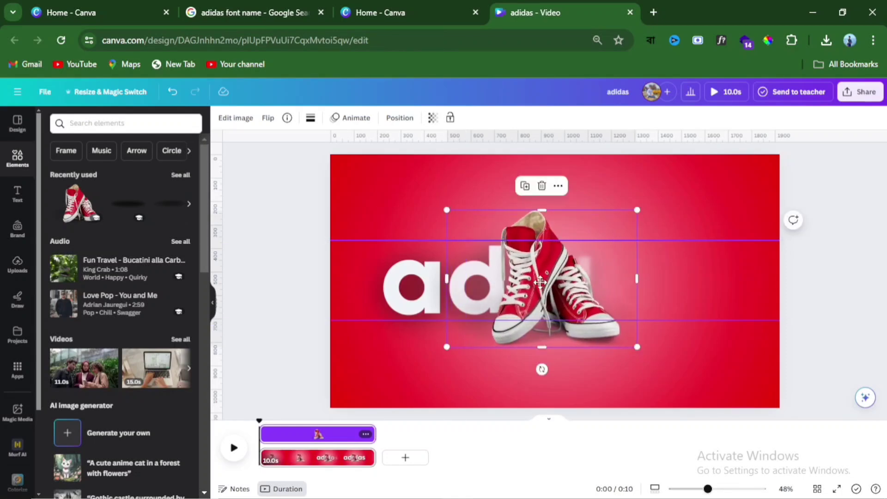
pyautogui.moveTo(540, 282); pyautogui.dragTo(537, 276)
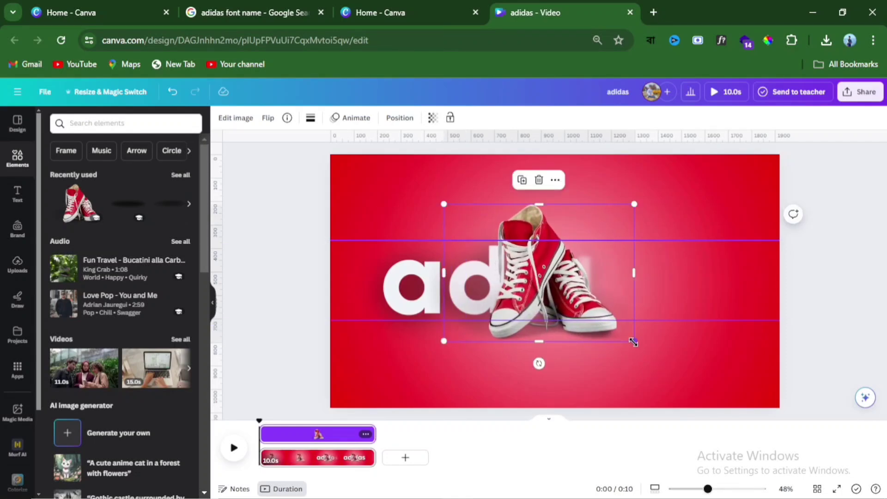
pyautogui.moveTo(634, 342); pyautogui.dragTo(629, 338)
pyautogui.moveTo(443, 205); pyautogui.dragTo(448, 208)
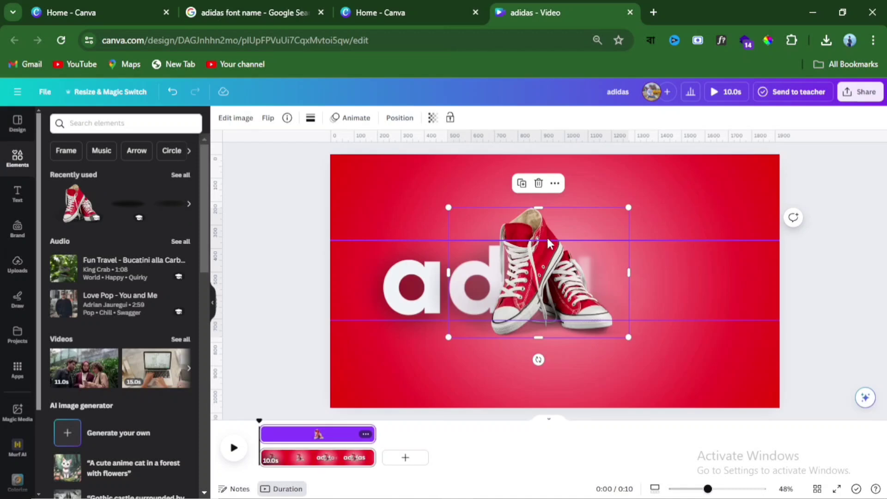
# - Apply a Drop shadow effect to the sneakers image
pyautogui.click(234, 119)
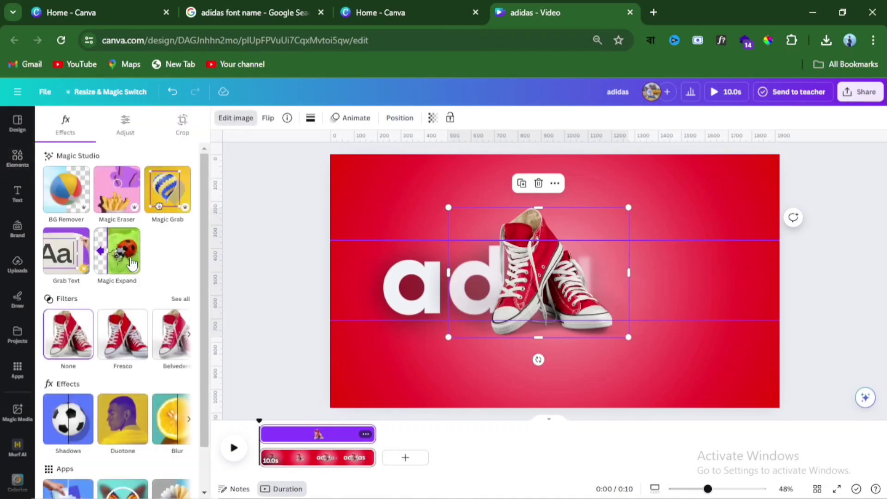
pyautogui.click(63, 410)
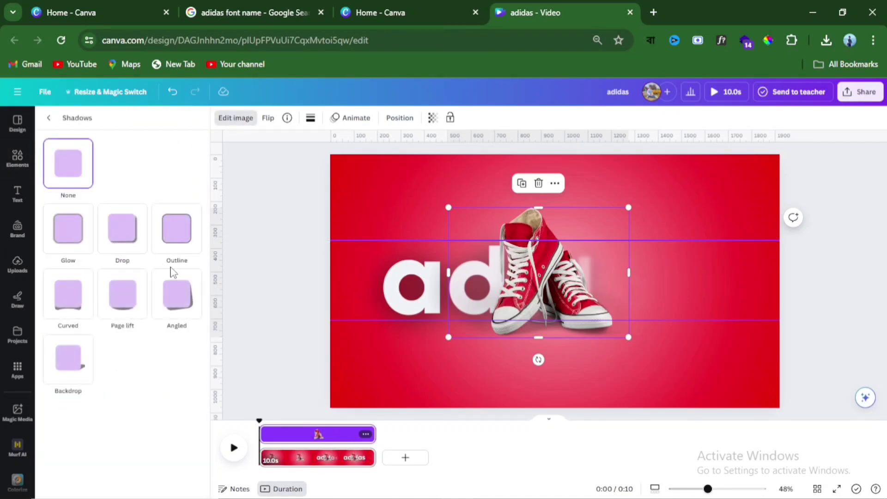
pyautogui.click(123, 256)
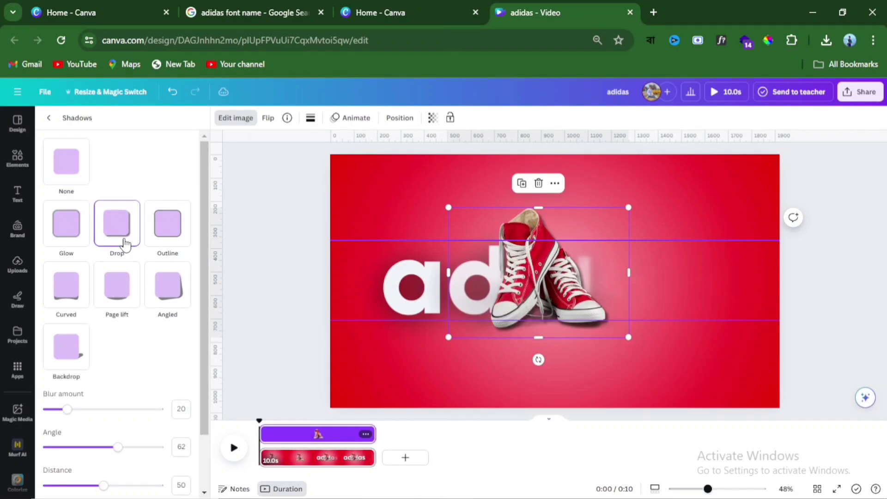
# - Search the elements for "shadow", limit the results to graphics and add a wide, thin oval shadow to the page
pyautogui.click(248, 179)
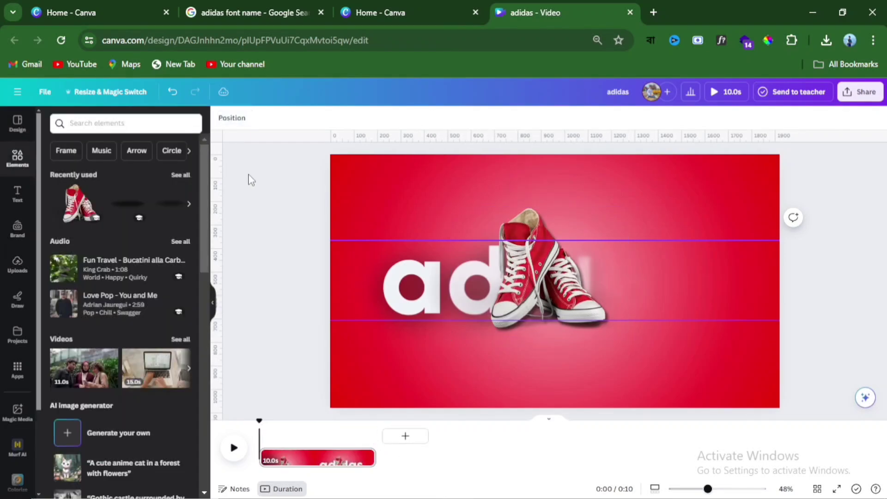
pyautogui.click(92, 124)
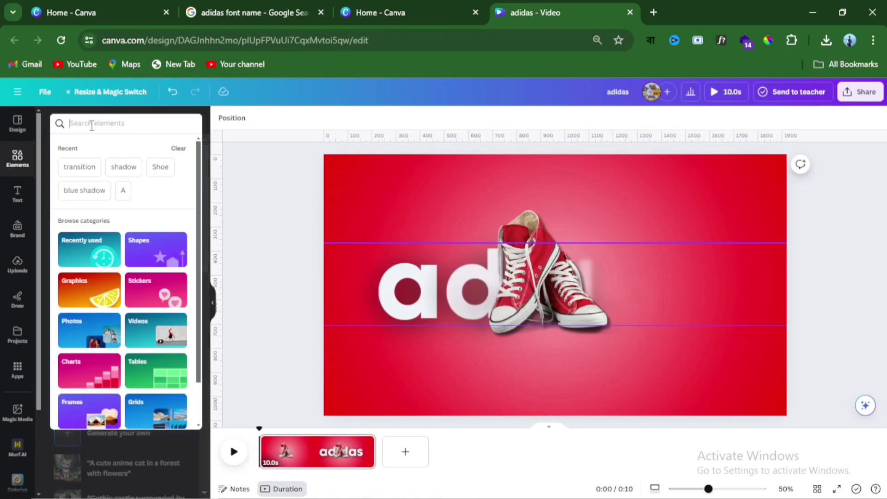
pyautogui.write('b')
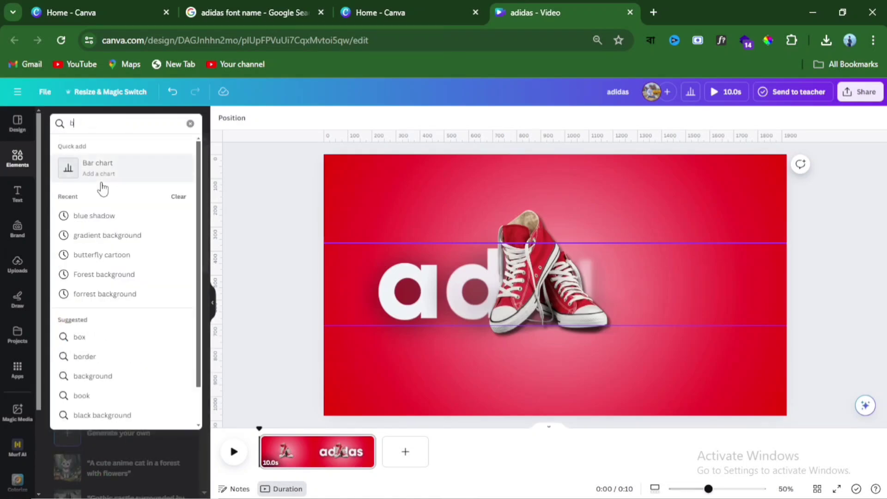
pyautogui.press('BackSpace')
pyautogui.write('sh')
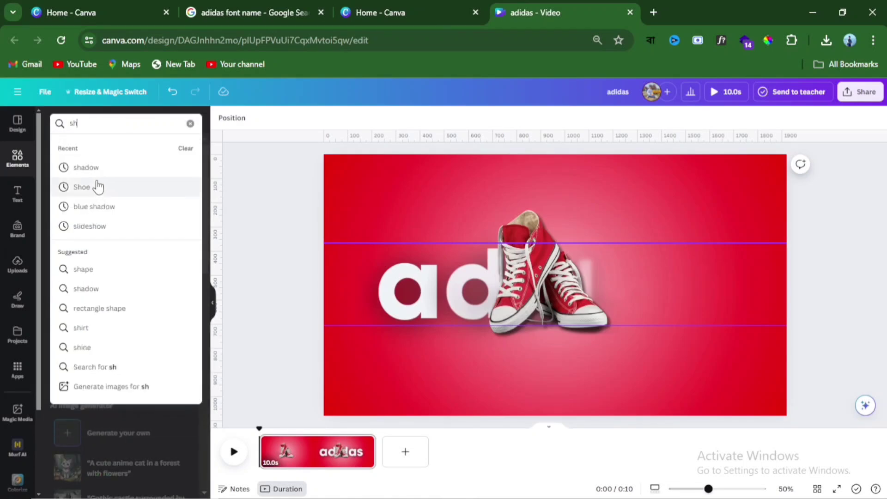
pyautogui.click(90, 169)
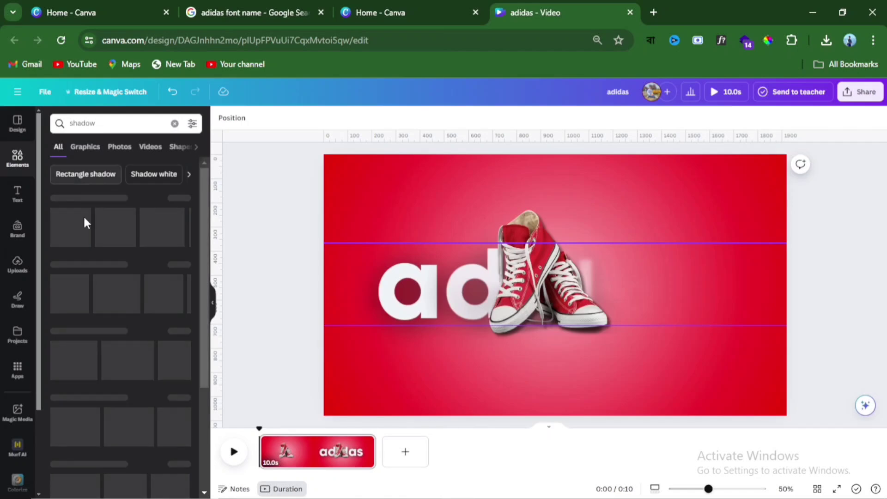
pyautogui.click(184, 199)
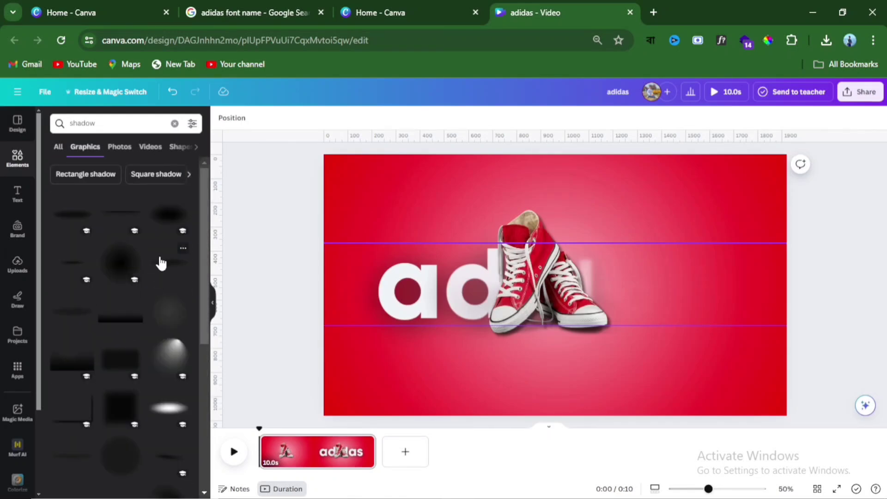
pyautogui.click(168, 272)
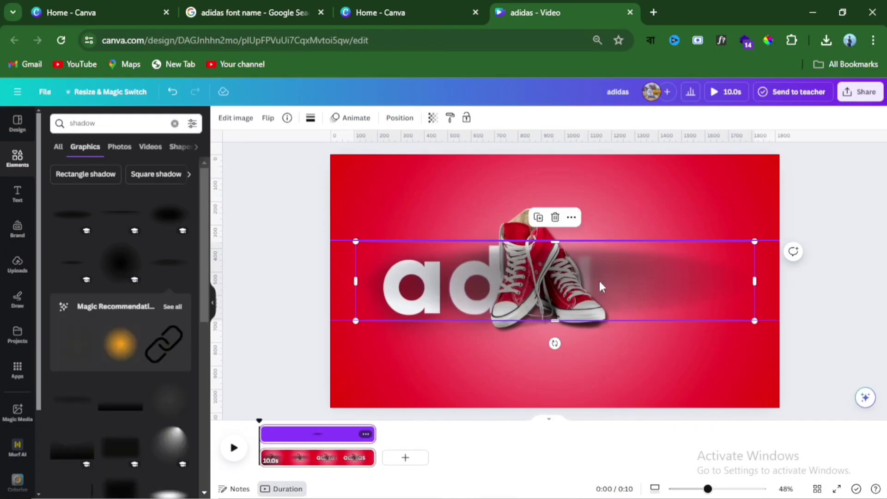
# - Scale the oval shadow down to about 650 px wide and centre it just beneath the soles of the sneakers
pyautogui.moveTo(600, 285); pyautogui.dragTo(608, 348)
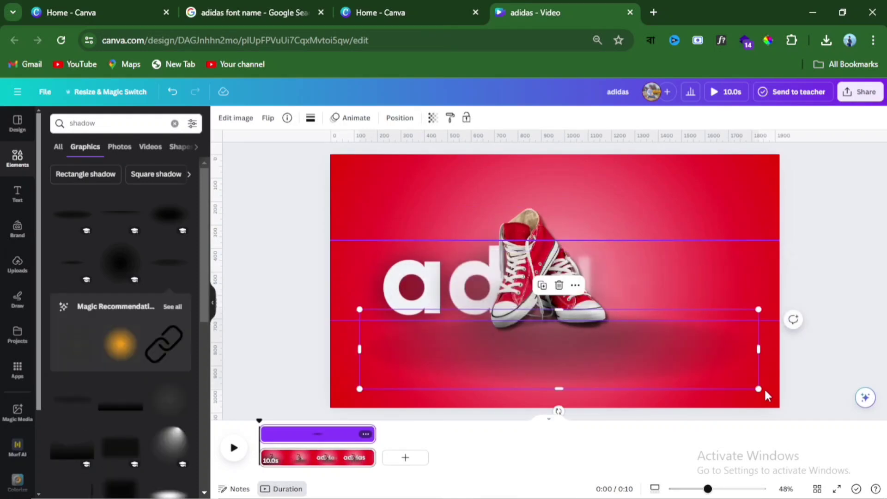
pyautogui.moveTo(759, 389); pyautogui.dragTo(729, 380)
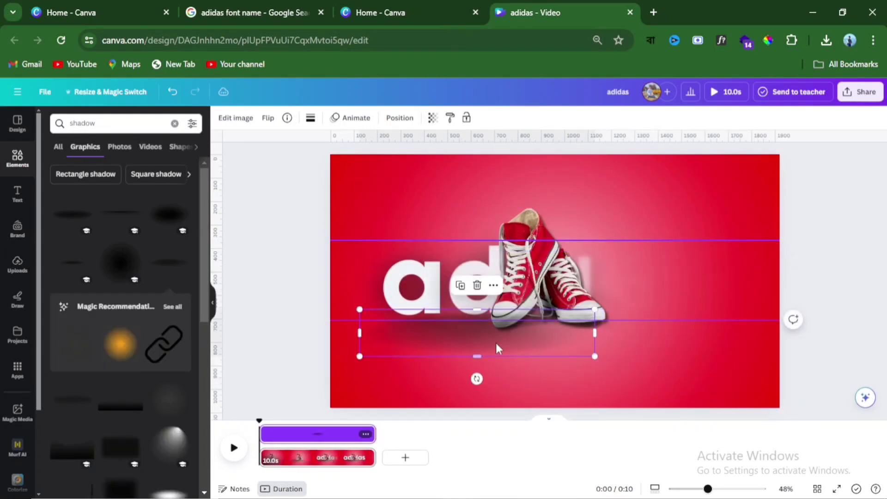
pyautogui.moveTo(495, 343); pyautogui.dragTo(574, 359)
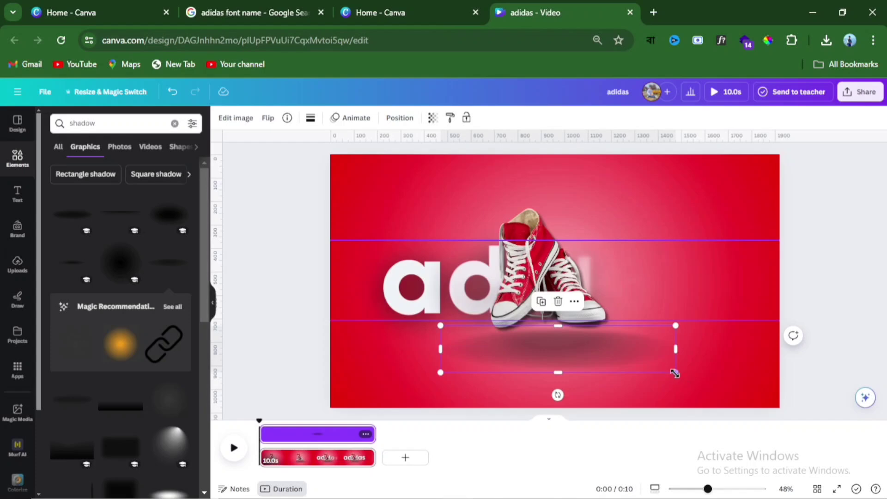
pyautogui.moveTo(675, 373); pyautogui.dragTo(571, 351)
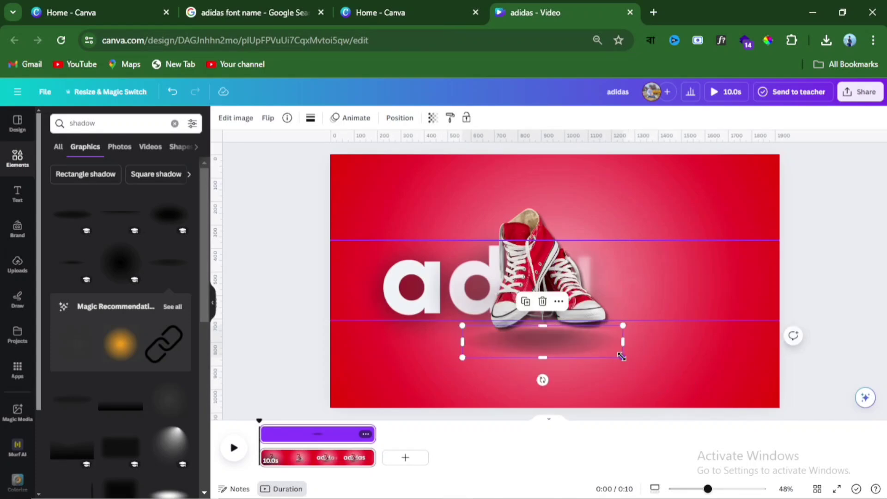
pyautogui.moveTo(570, 345); pyautogui.dragTo(577, 346)
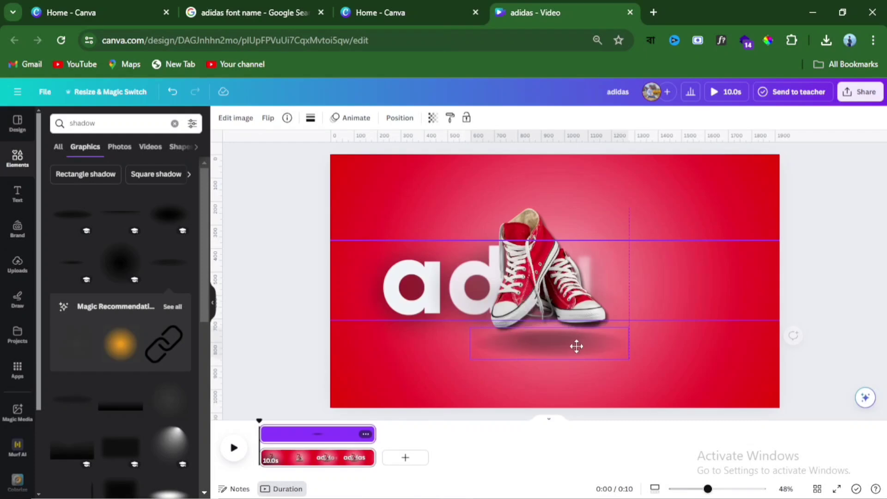
pyautogui.moveTo(629, 359); pyautogui.dragTo(573, 345)
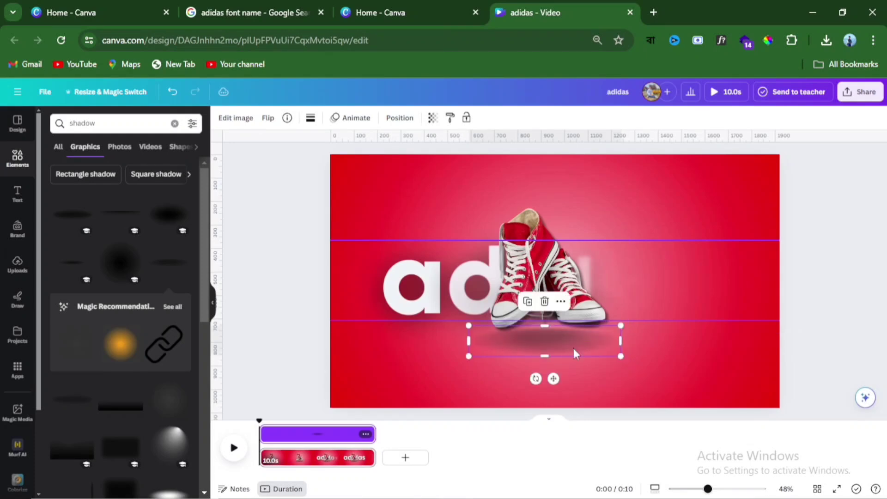
pyautogui.click(278, 309)
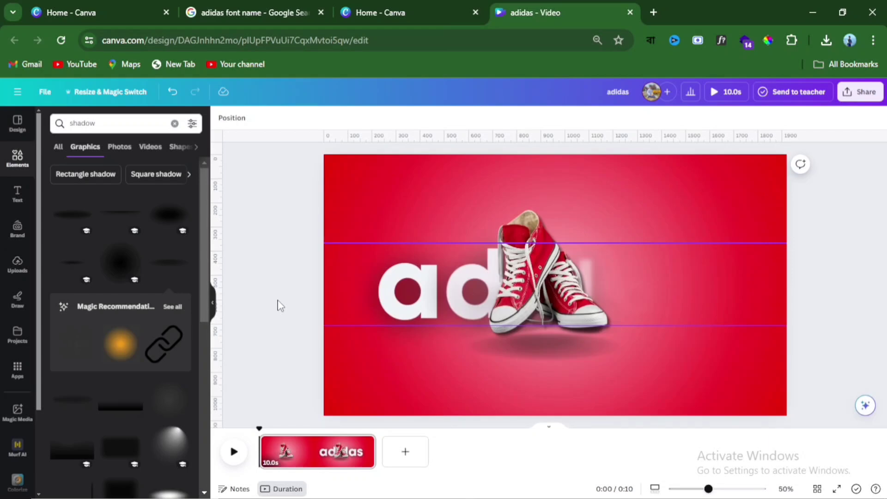
# - Move the sneakers up almost off the page's top edge and the oval shadow down almost off its bottom edge
pyautogui.click(535, 308)
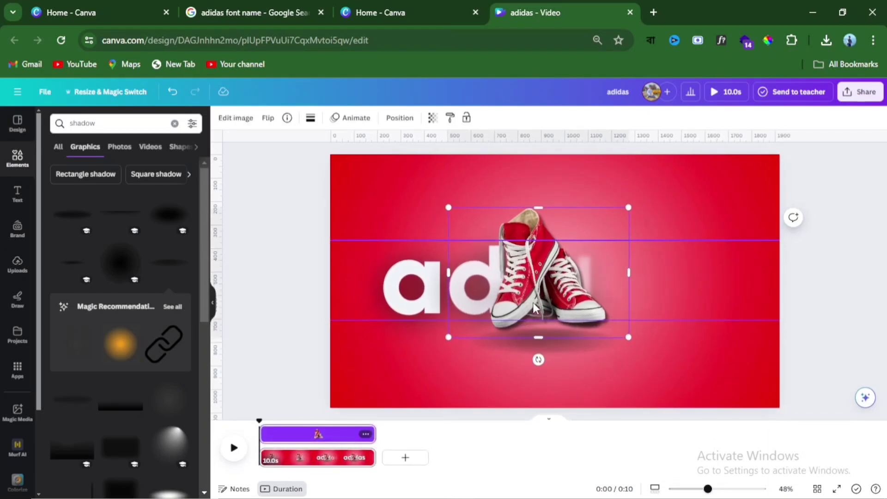
pyautogui.moveTo(518, 311); pyautogui.dragTo(498, 141)
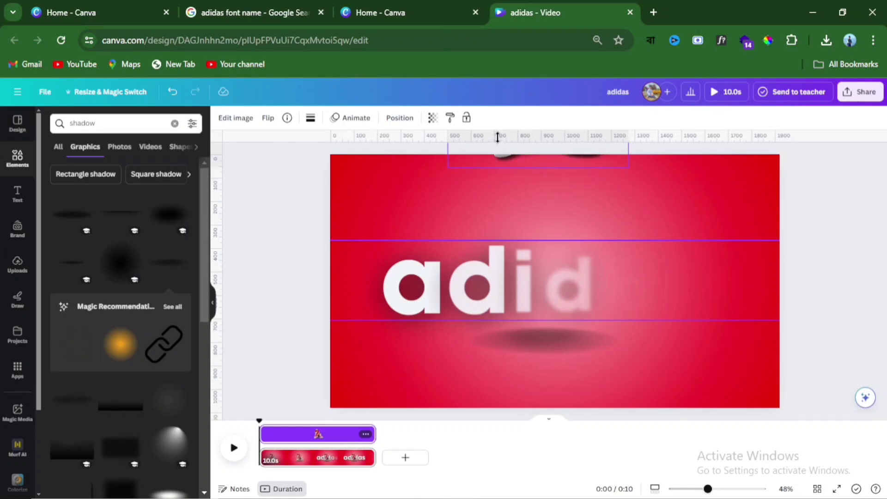
pyautogui.click(544, 345)
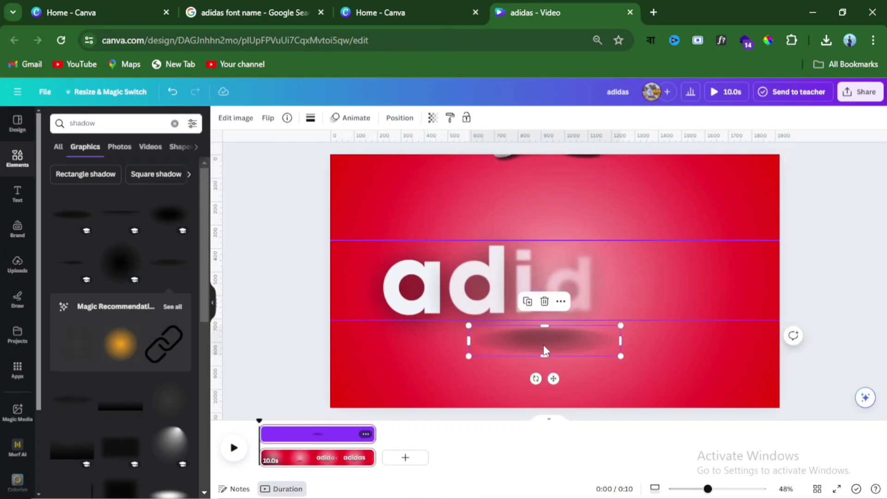
pyautogui.moveTo(544, 343); pyautogui.dragTo(549, 423)
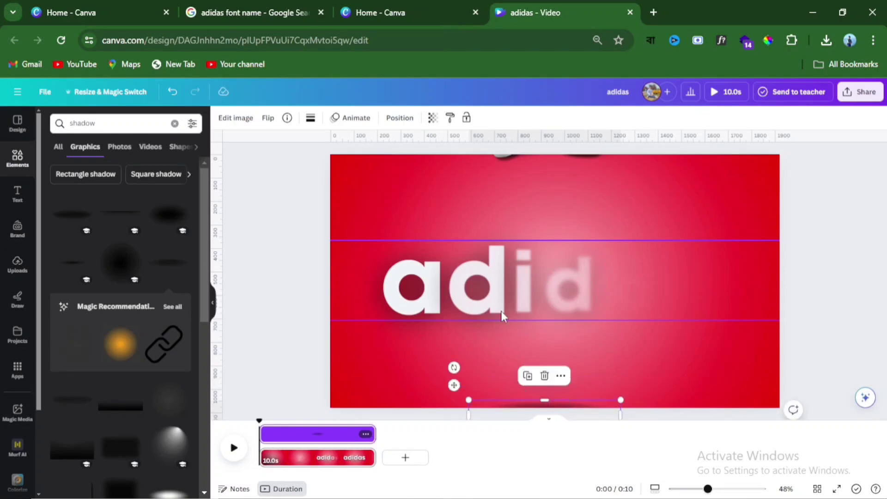
# - Create a custom animation for the sneakers with a straight path down from the top edge onto the middle of the lettering
pyautogui.click(494, 165)
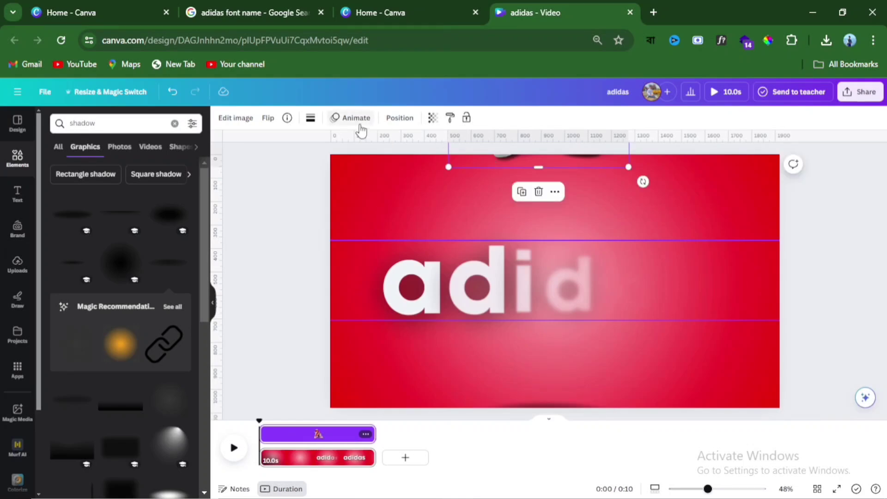
pyautogui.click(357, 120)
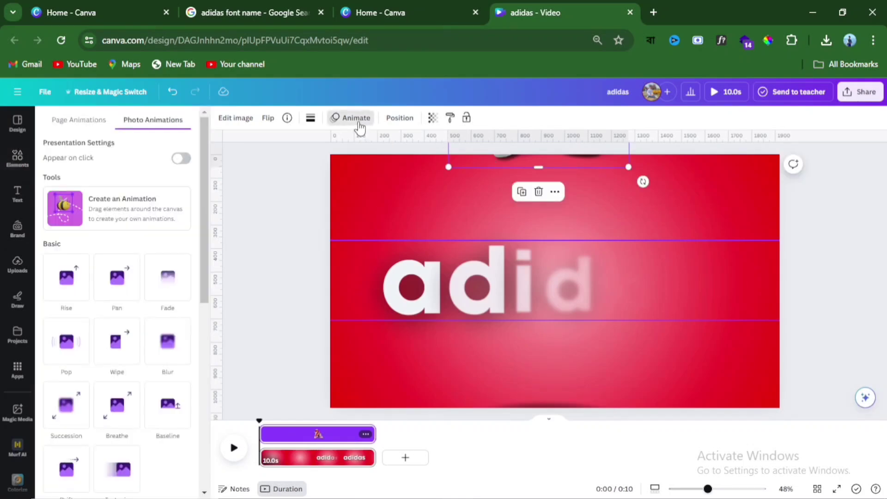
pyautogui.click(137, 223)
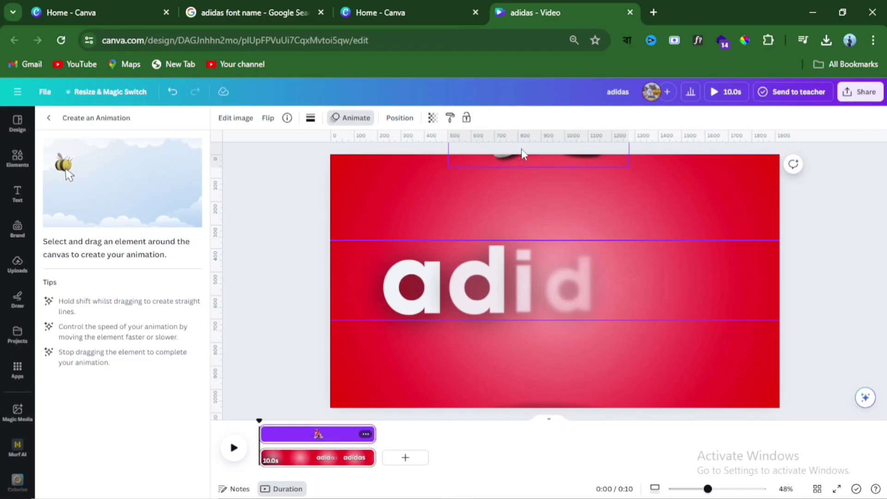
pyautogui.moveTo(525, 158); pyautogui.dragTo(532, 337)
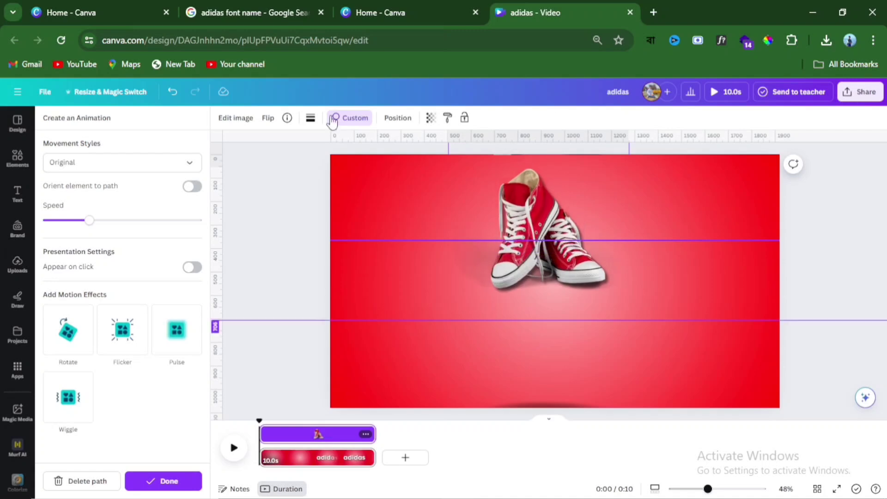
# - Set the sneakers animation's movement style to Smooth, raise its speed to about 80% of the range and finish it
pyautogui.click(146, 163)
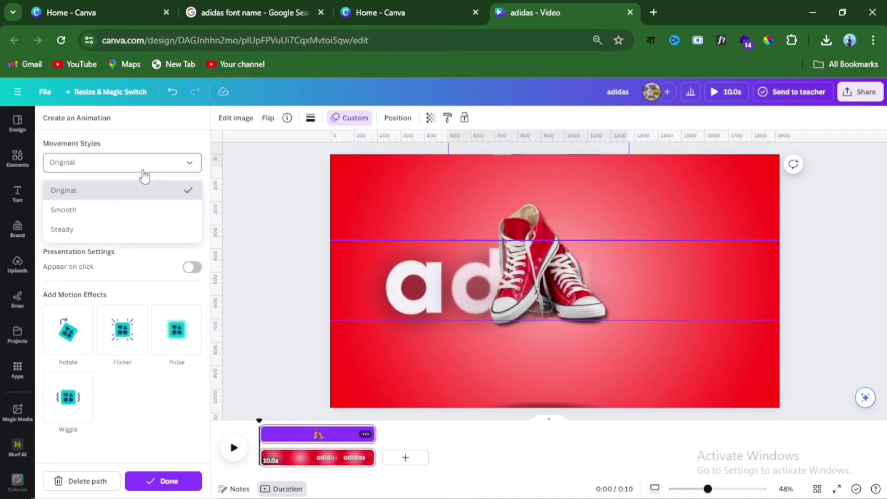
pyautogui.click(113, 215)
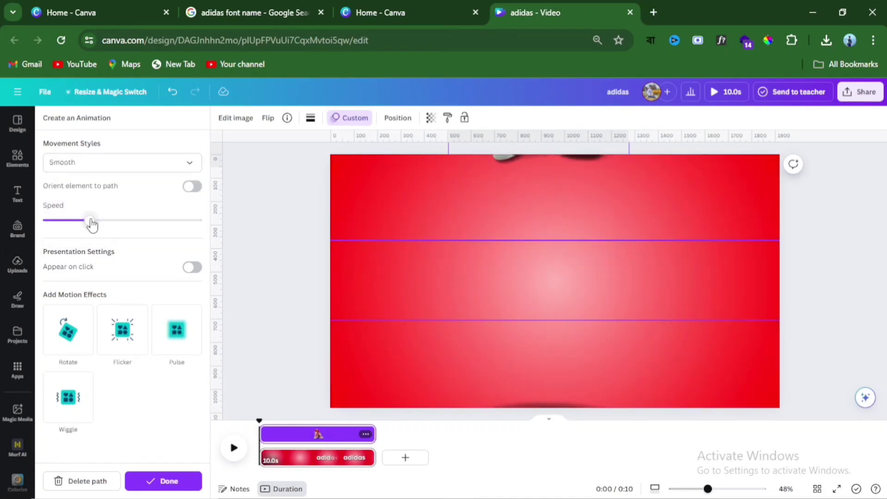
pyautogui.moveTo(97, 225); pyautogui.dragTo(137, 226)
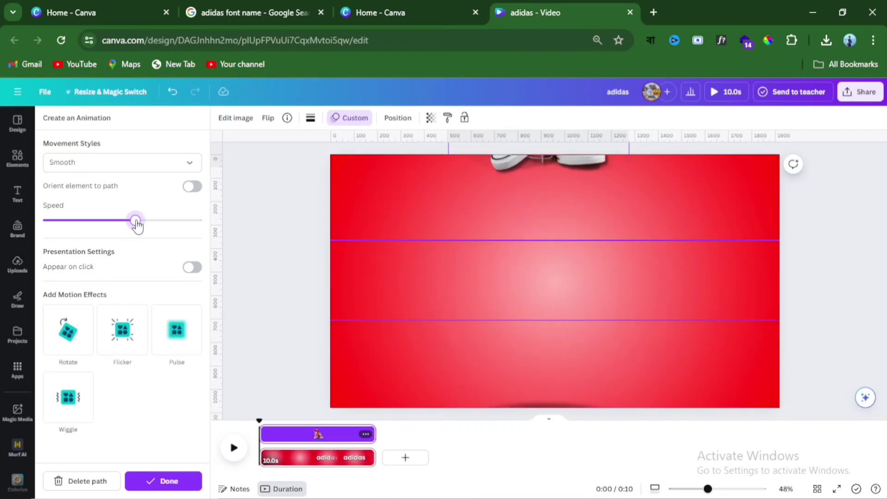
pyautogui.moveTo(137, 226); pyautogui.dragTo(163, 226)
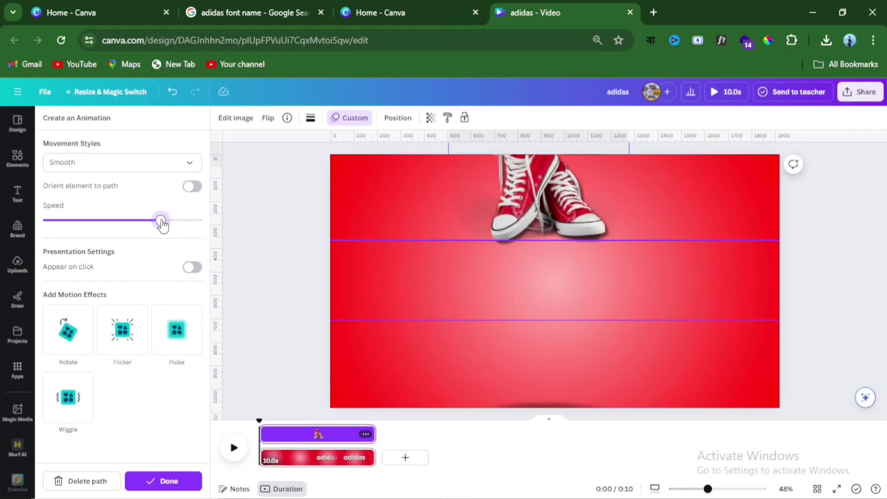
pyautogui.moveTo(163, 225); pyautogui.dragTo(172, 226)
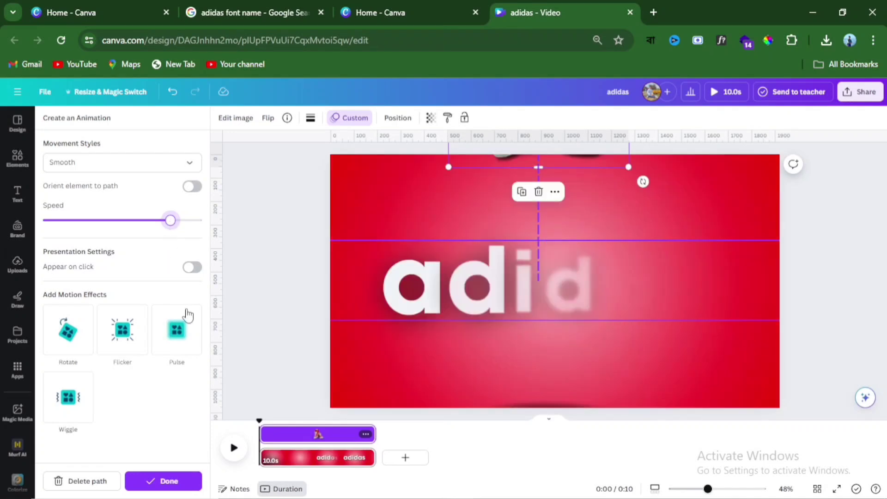
pyautogui.click(170, 481)
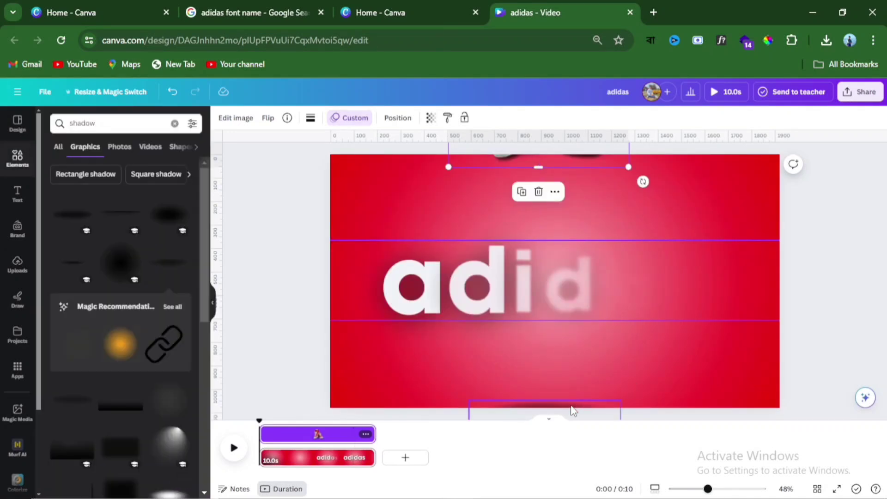
# - Create a custom animation for the oval shadow with a straight path up from the bottom edge to below the lettering
pyautogui.click(561, 413)
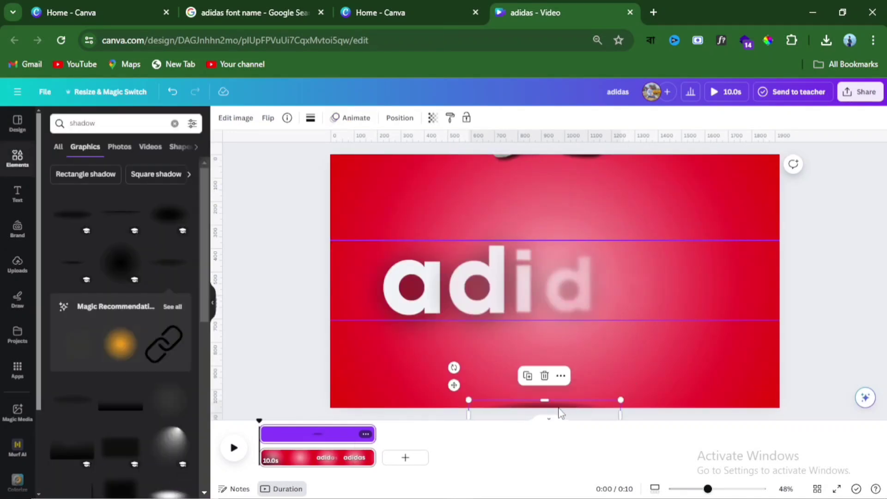
pyautogui.click(362, 124)
pyautogui.click(93, 206)
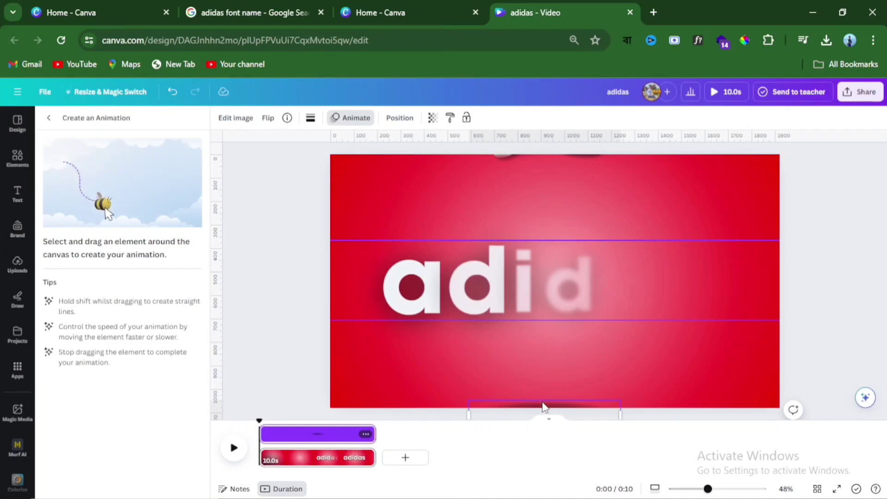
pyautogui.moveTo(543, 404); pyautogui.dragTo(539, 330)
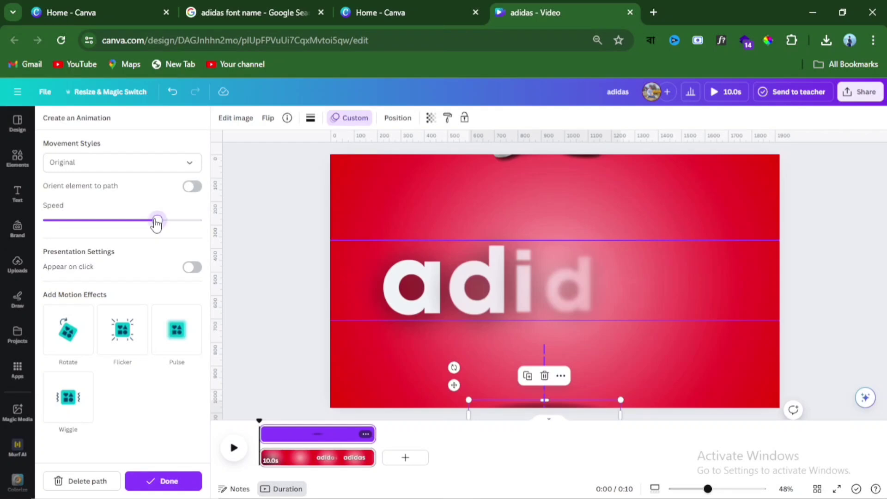
# - Set the shadow animation's movement style to Smooth, raise its speed to about 85% of the range and finish it
pyautogui.click(156, 169)
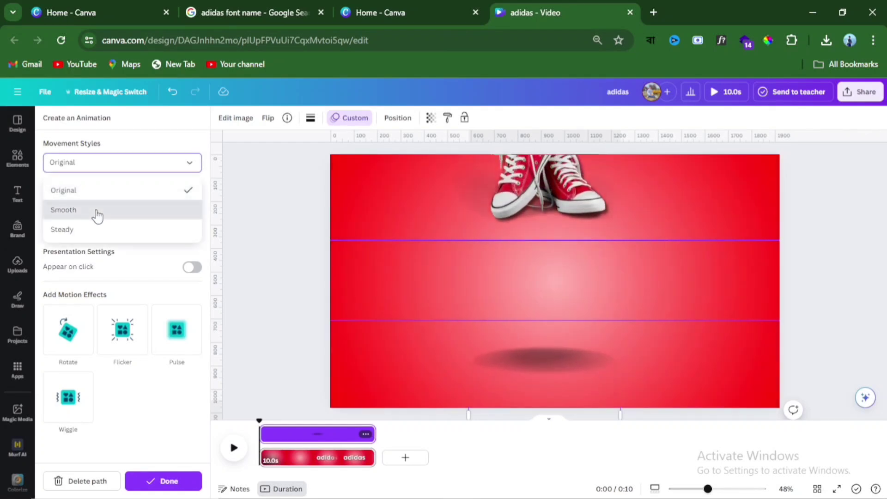
pyautogui.click(64, 210)
pyautogui.moveTo(151, 220); pyautogui.dragTo(169, 221)
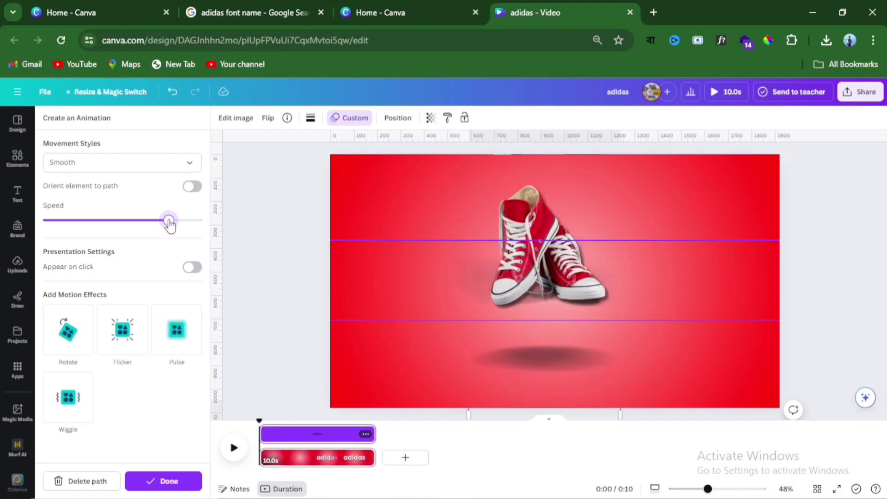
pyautogui.moveTo(170, 223); pyautogui.dragTo(173, 225)
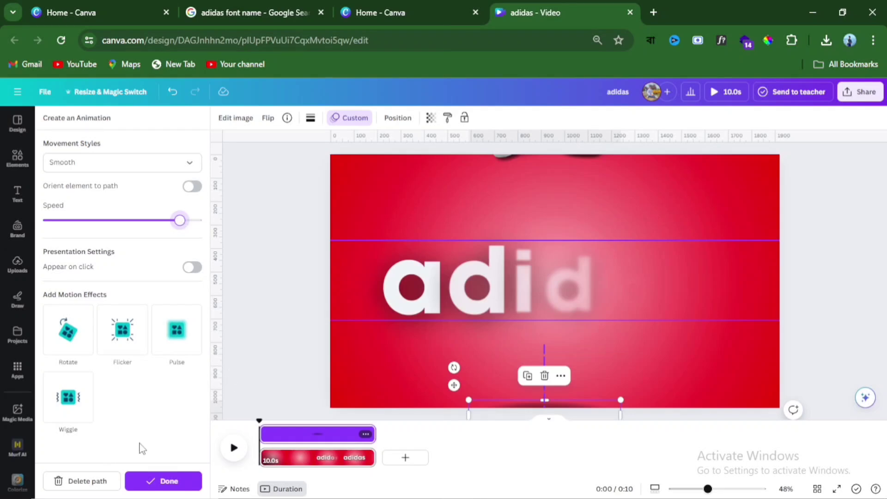
pyautogui.click(143, 481)
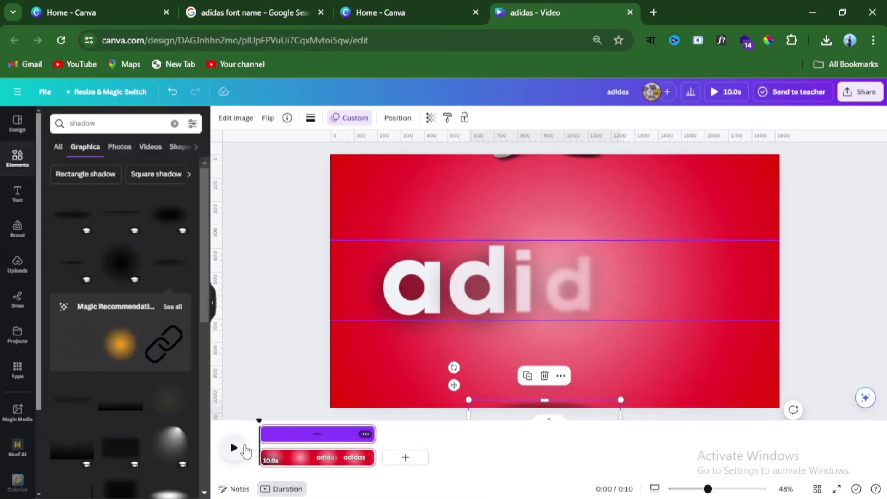
# - Play the video through to check the sneakers and shadow animations, and return the playhead to near the start
pyautogui.click(235, 448)
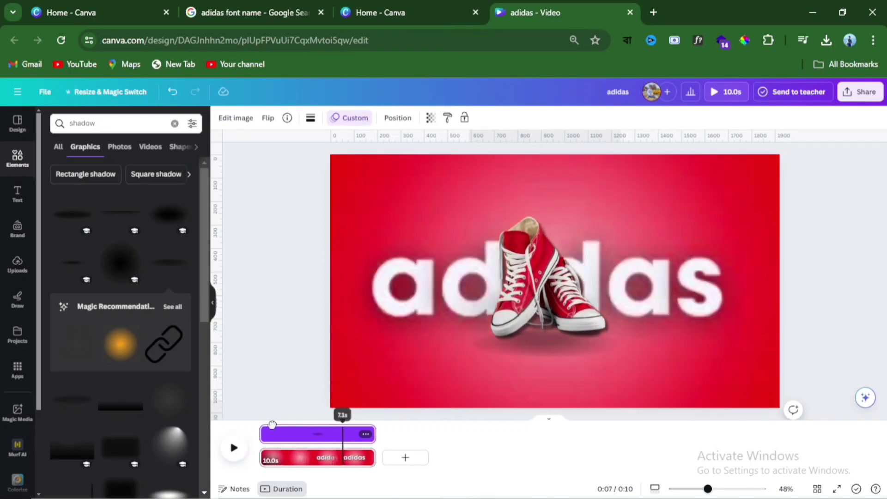
pyautogui.click(238, 457)
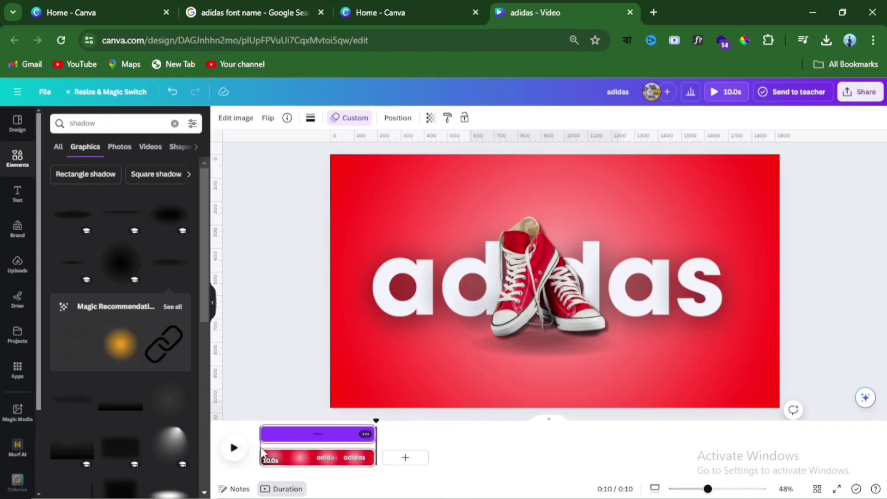
pyautogui.moveTo(379, 420); pyautogui.dragTo(270, 439)
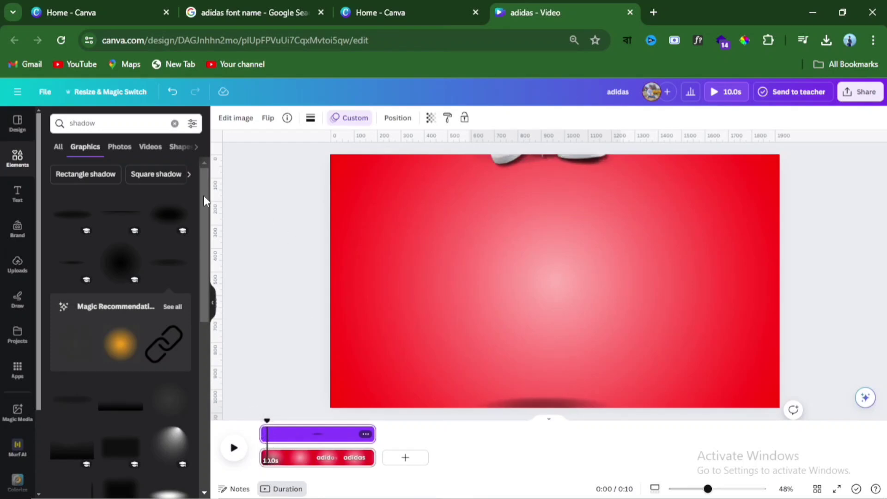
# - Search the elements for "transition" audio and add the "Transition - Sneak" sound at the start of the timeline
pyautogui.click(18, 160)
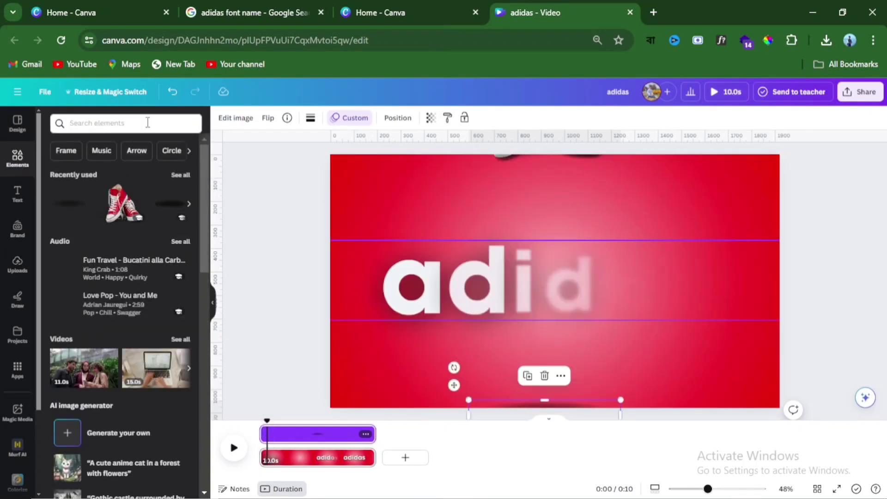
pyautogui.click(146, 123)
pyautogui.write('t')
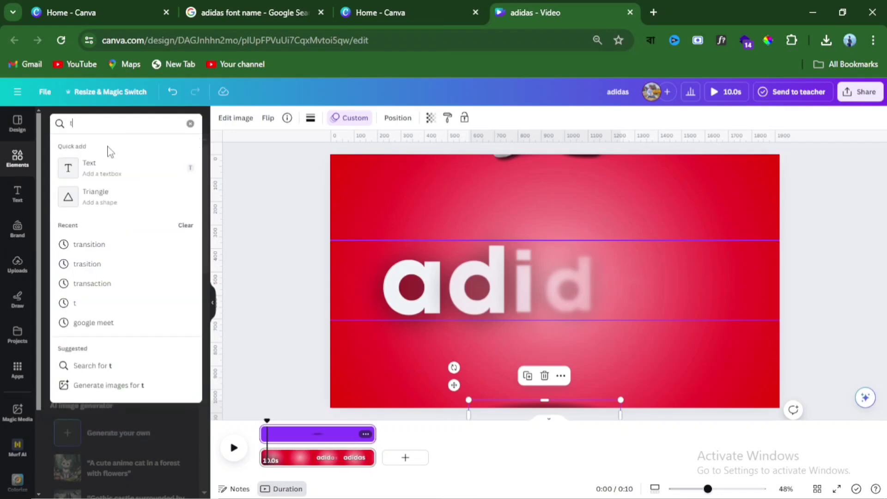
pyautogui.click(89, 244)
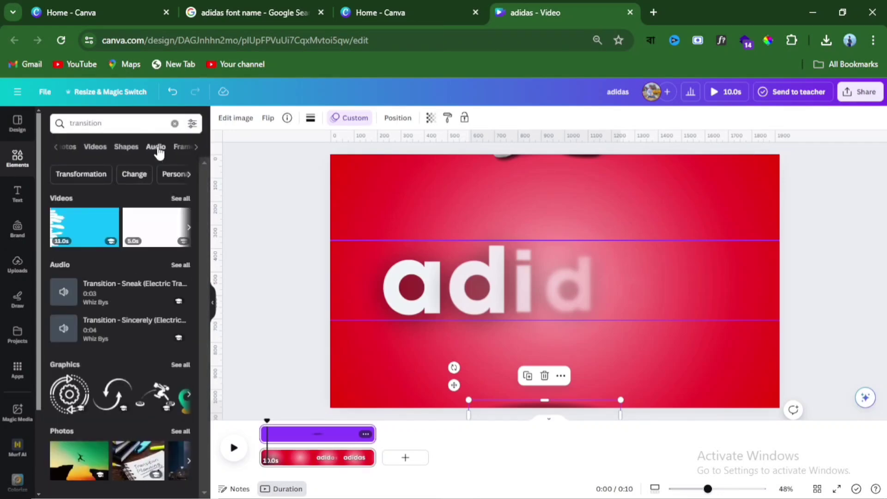
pyautogui.click(157, 148)
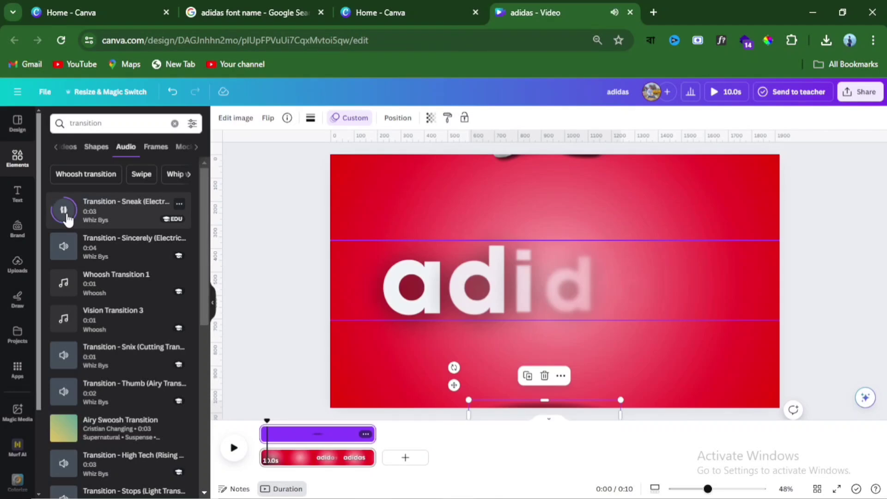
pyautogui.moveTo(102, 222); pyautogui.dragTo(253, 459)
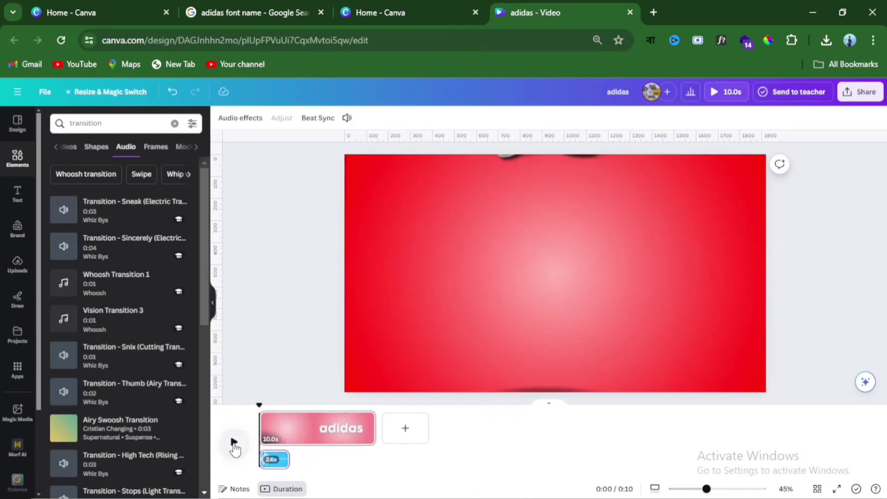
# - Shift the transition sound slightly later on the timeline and replay the video from the beginning to check its timing
pyautogui.click(234, 444)
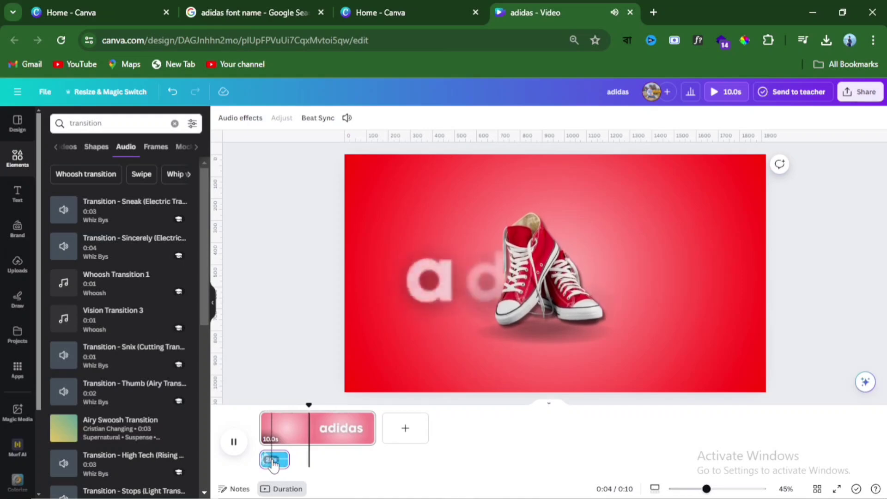
pyautogui.moveTo(273, 464); pyautogui.dragTo(277, 460)
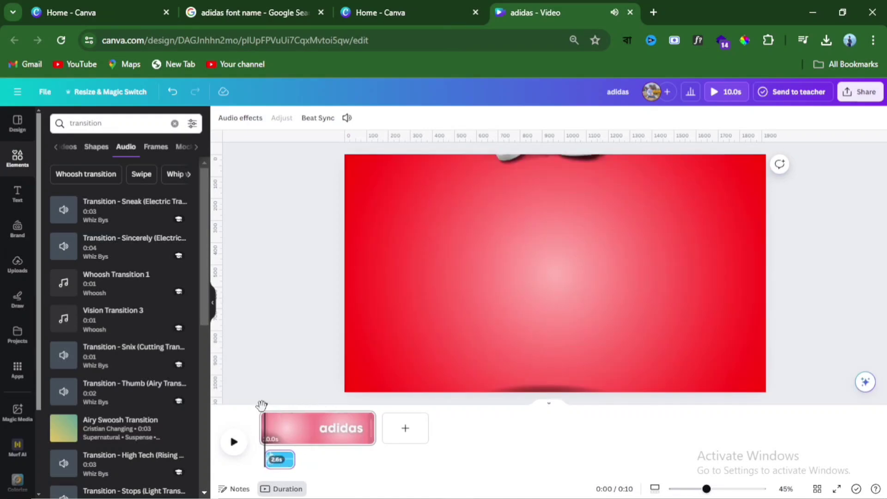
pyautogui.moveTo(262, 406); pyautogui.dragTo(231, 422)
pyautogui.click(230, 441)
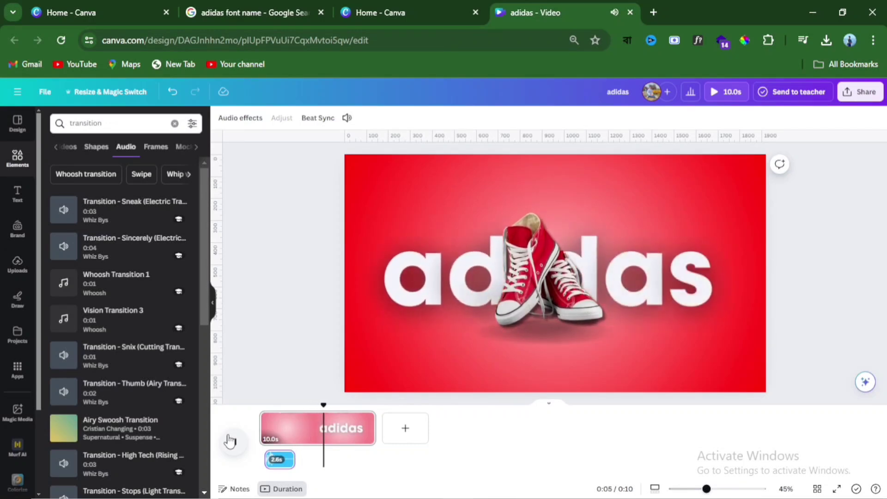
# - Preview the finished adidas video in full screen and close the preview
pyautogui.click(837, 489)
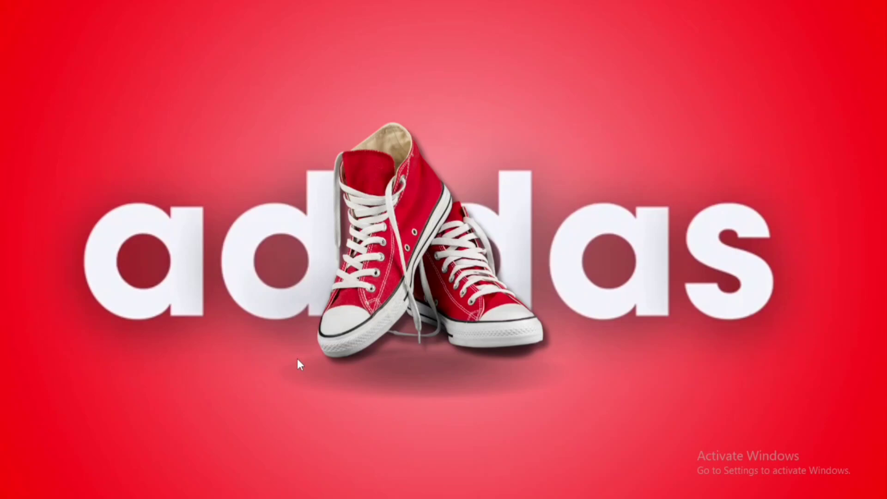
pyautogui.moveTo(299, 362)
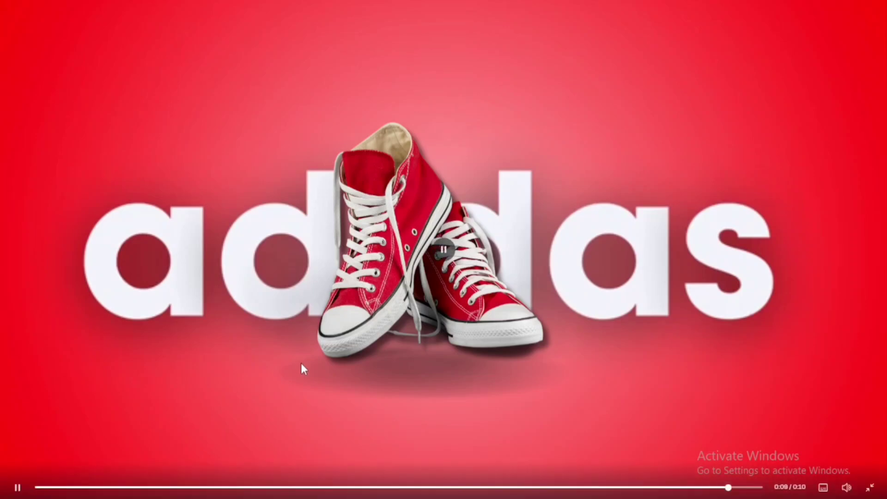
pyautogui.press('Escape')
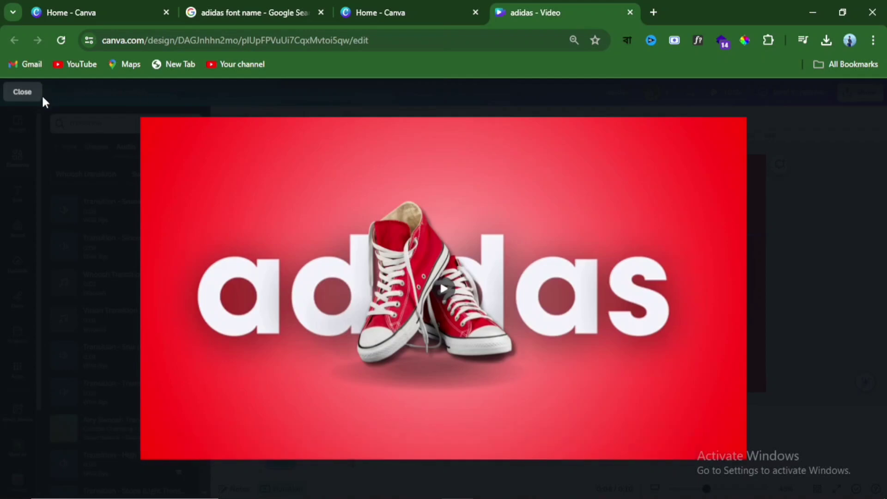
pyautogui.click(23, 92)
# - Download the design as an MP4 video at 1080p (HD) quality
pyautogui.click(882, 99)
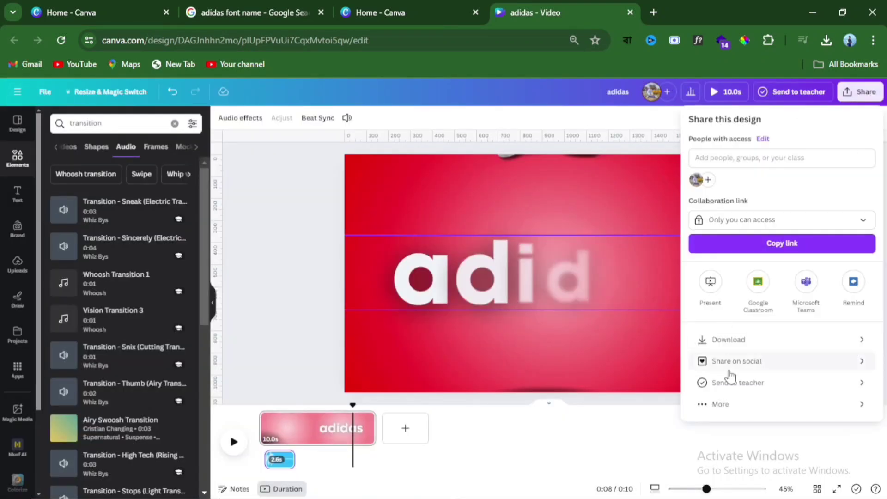
pyautogui.click(730, 342)
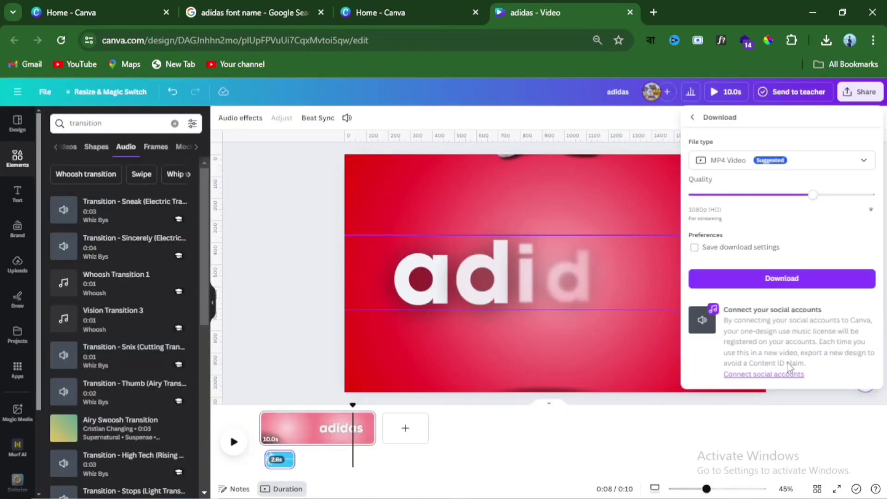
pyautogui.click(781, 280)
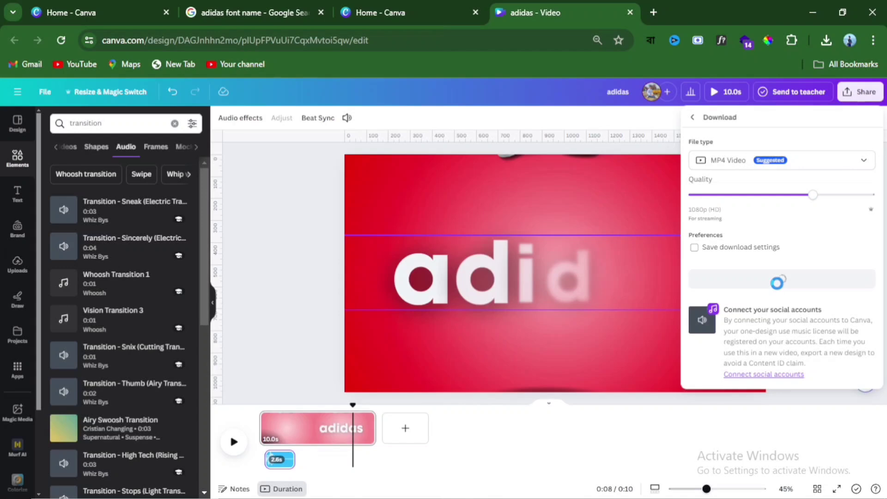